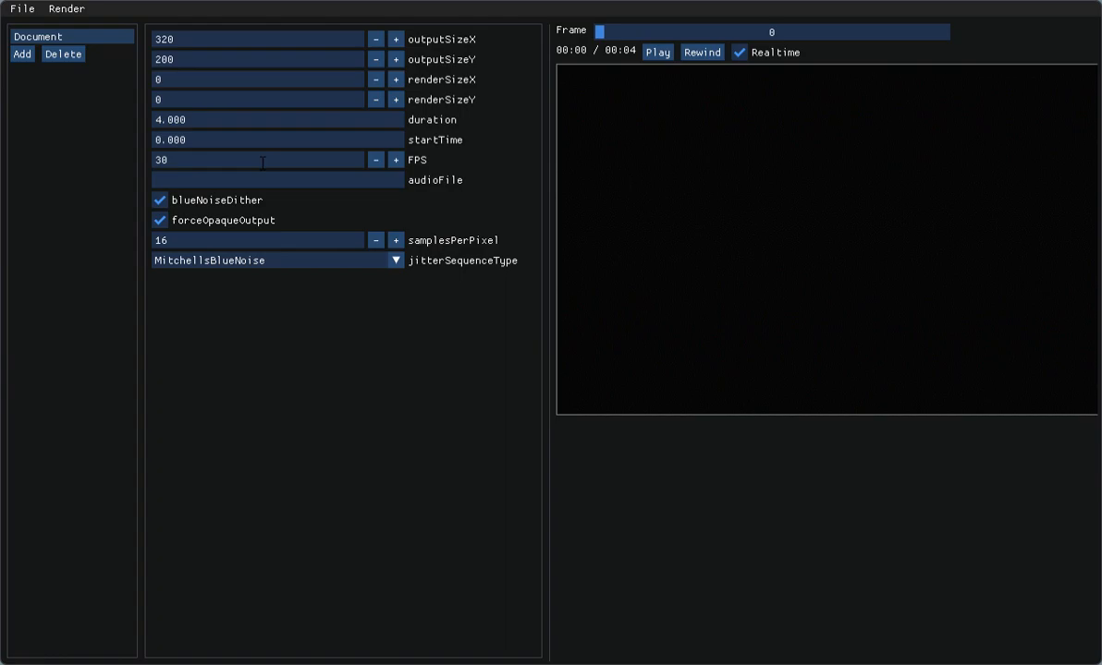
Step: Set the document's output size to 1024 by 768 and its duration to 5 seconds
left_click(232, 43)
type("1024")
key("Tab")
type("768")
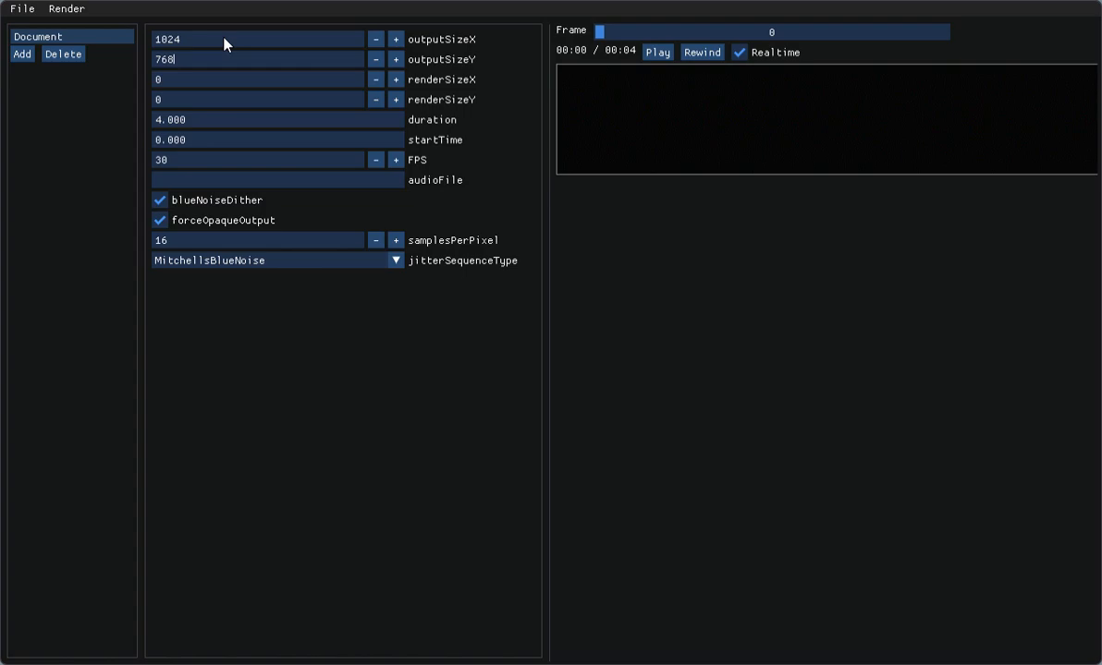
key("Tab")
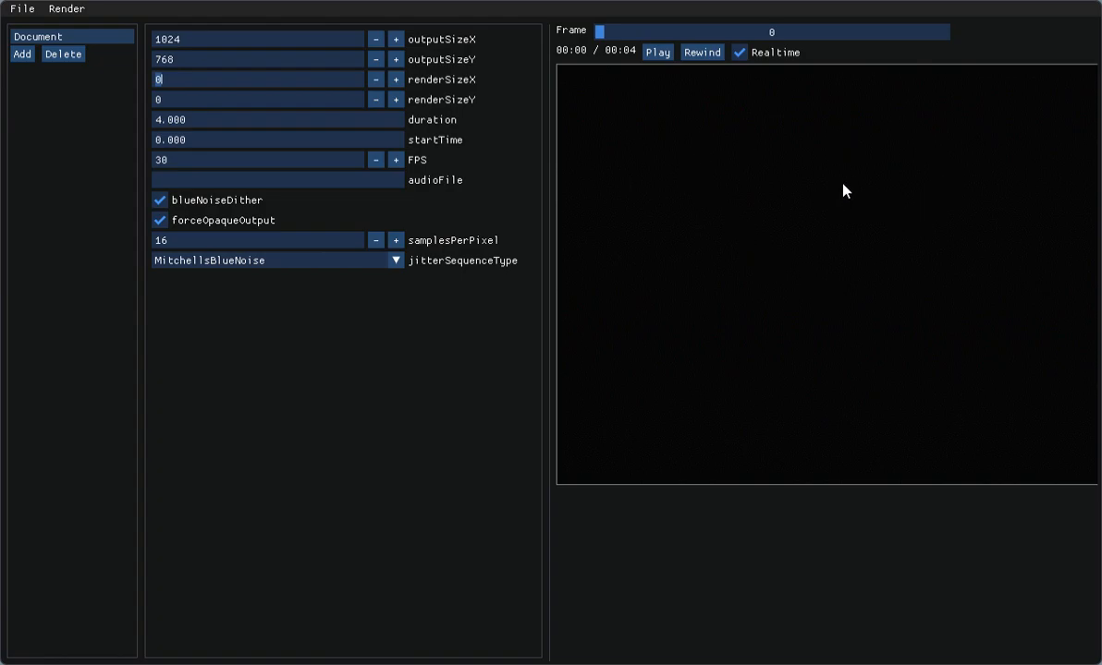
left_click(285, 123)
type("5")
key("Tab")
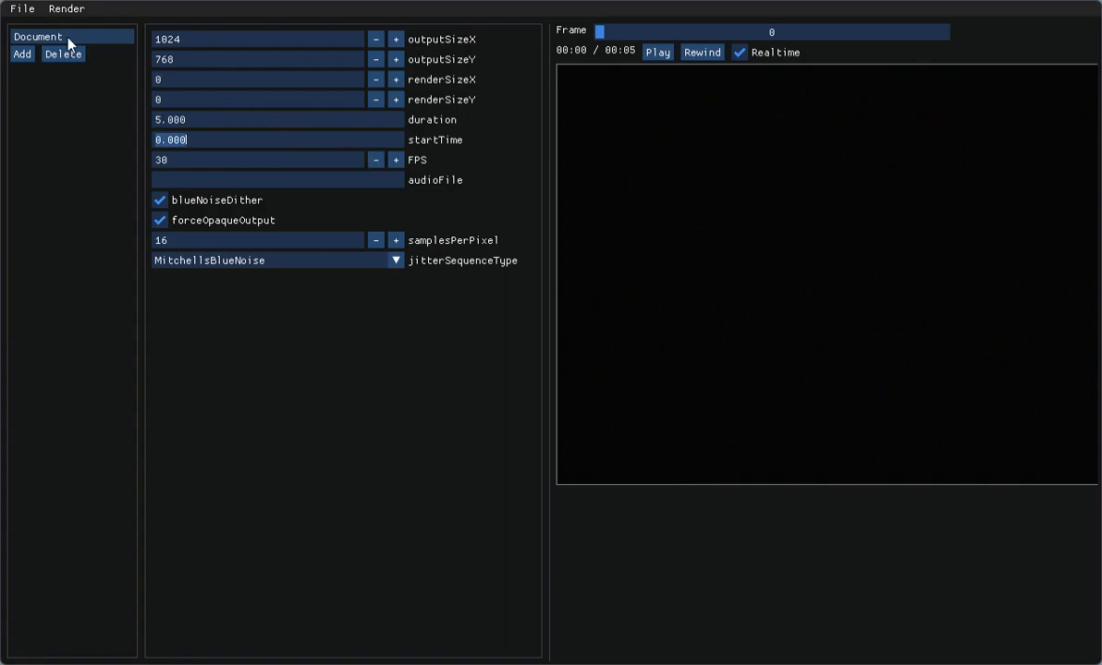
Step: Add a new entity to the document and give it the id Text
left_click(20, 54)
left_click(45, 51)
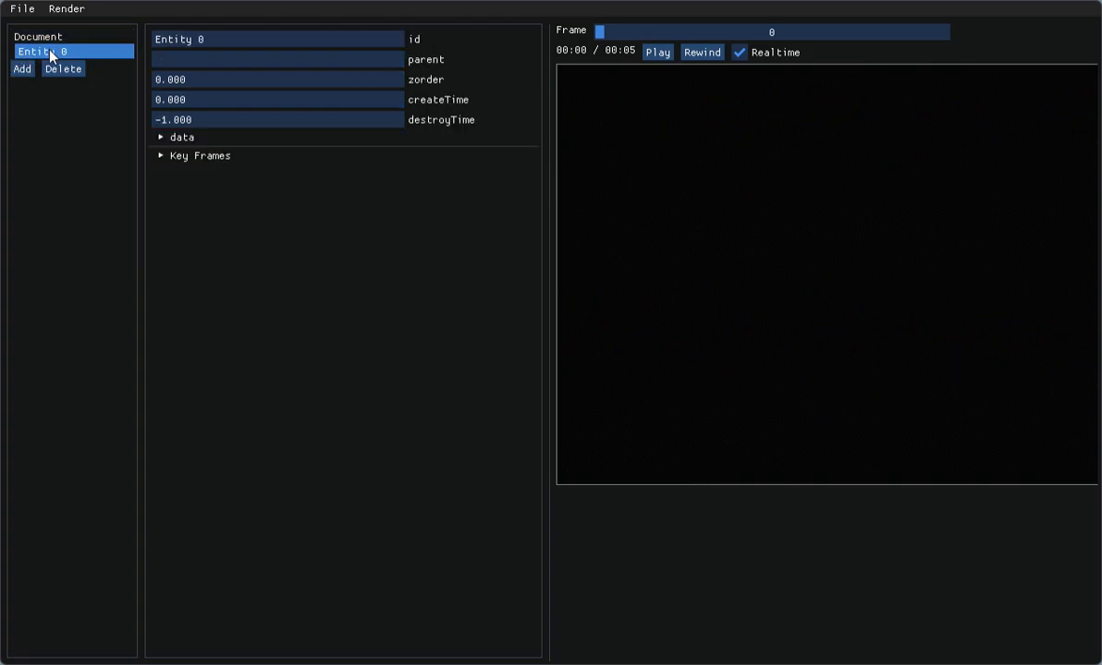
type("Text")
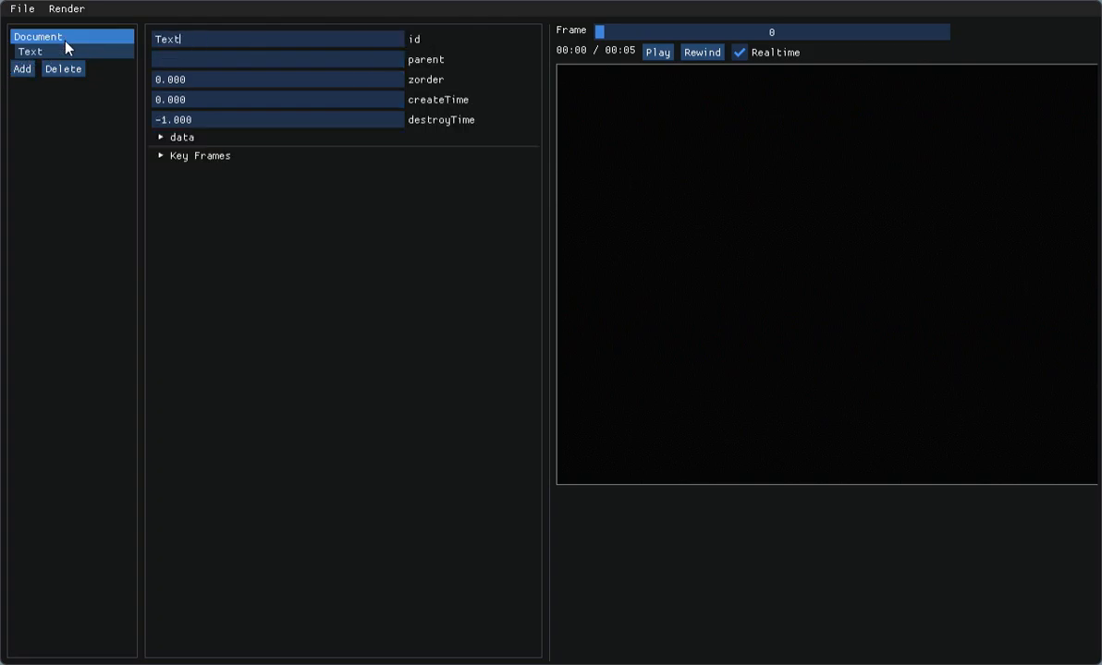
key("Tab")
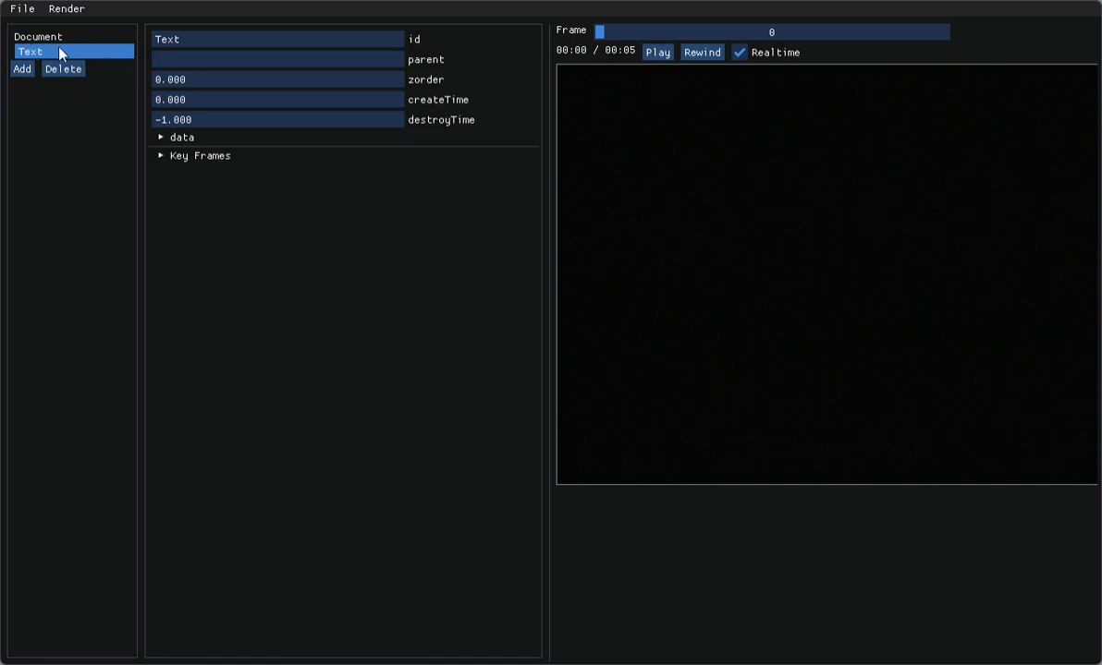
Step: Set the Text entity's object type to latex in its data
left_click(160, 138)
left_click(395, 154)
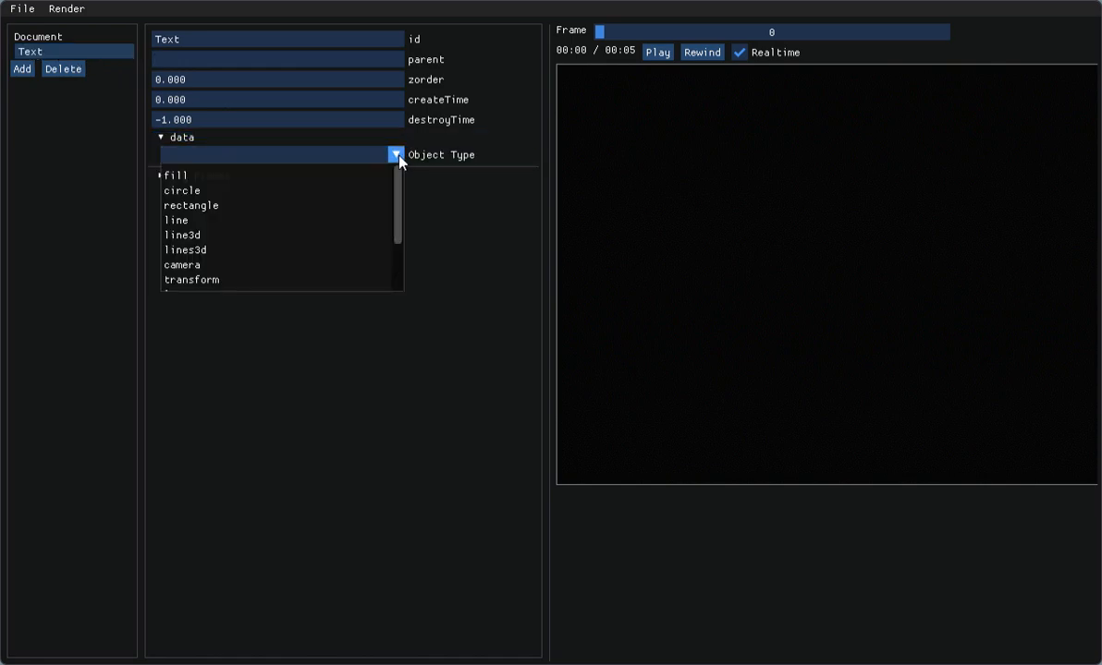
scroll(361, 207, "down", 2)
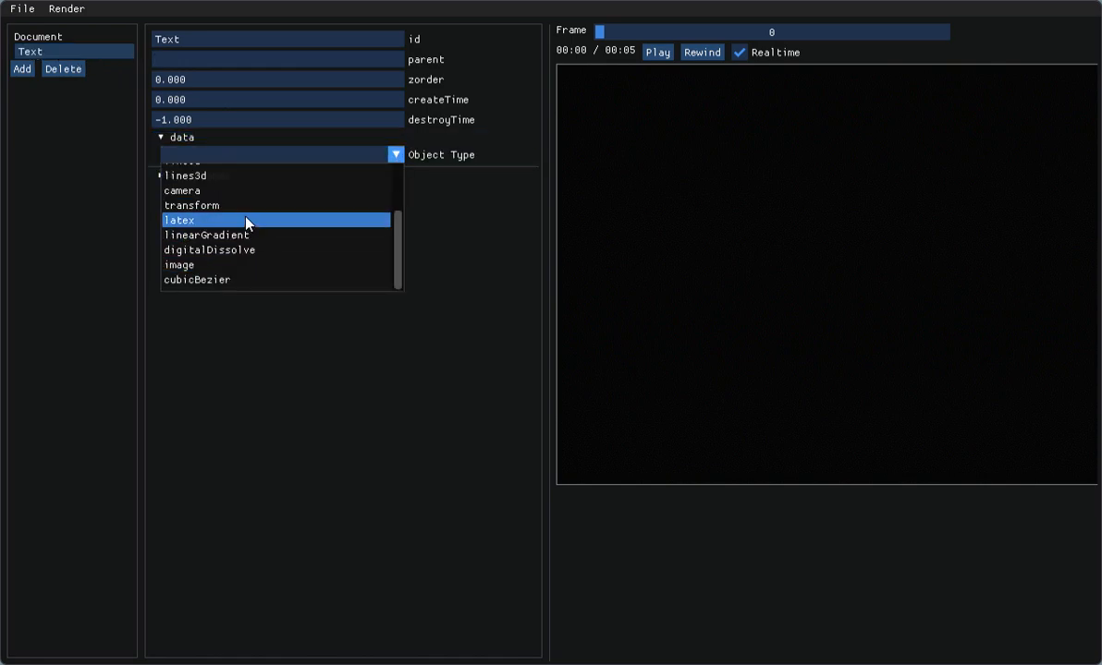
left_click(324, 219)
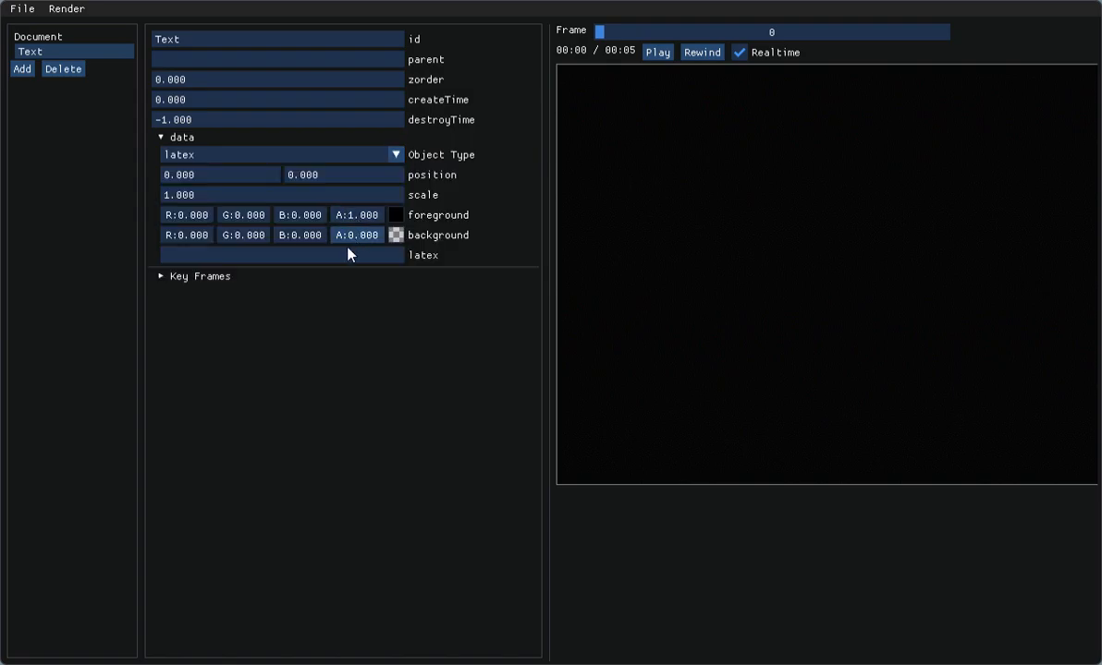
Step: Change the latex object's foreground colour to a bright, fully saturated green
left_click(396, 217)
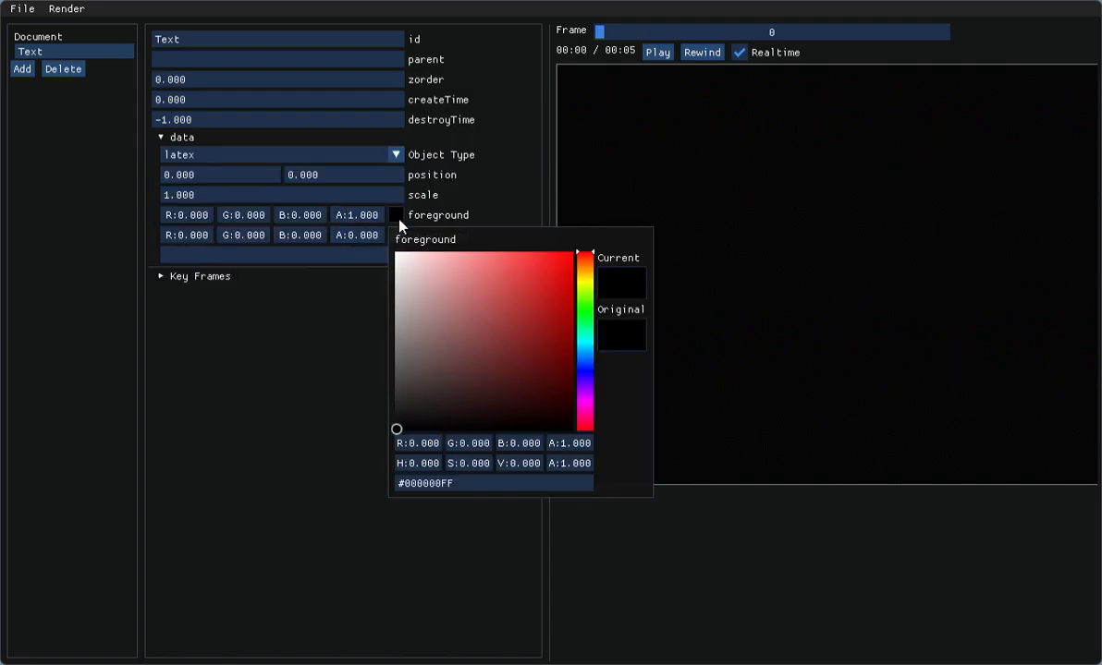
left_click(585, 311)
left_click_drag(555, 296, 603, 235)
left_click(617, 205)
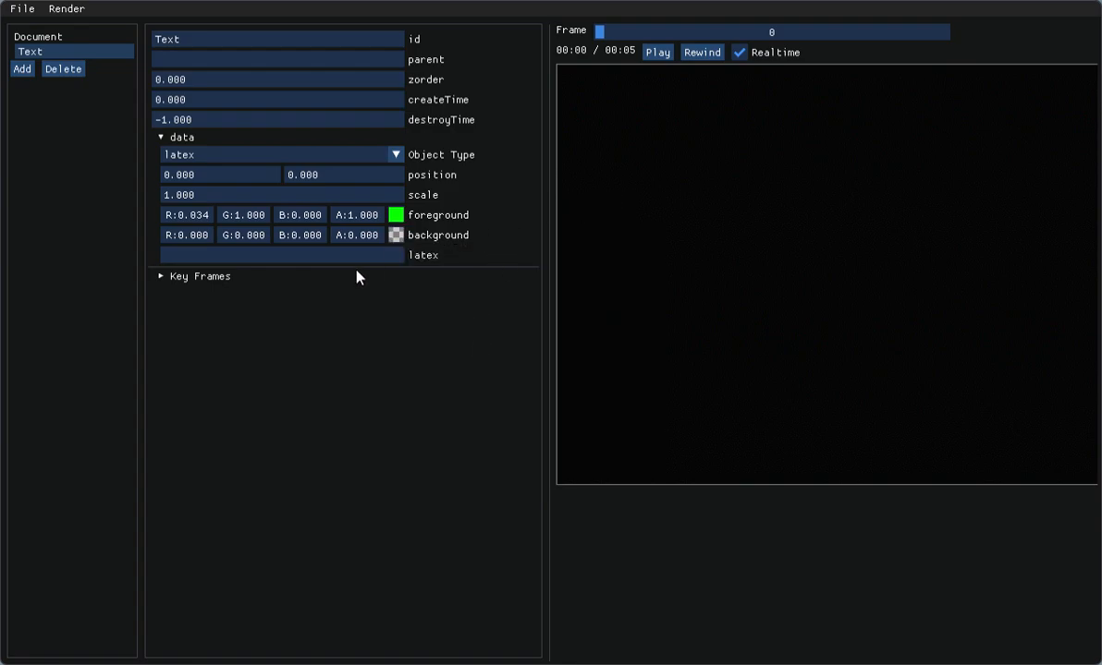
mouse_move(397, 218)
mouse_move(400, 239)
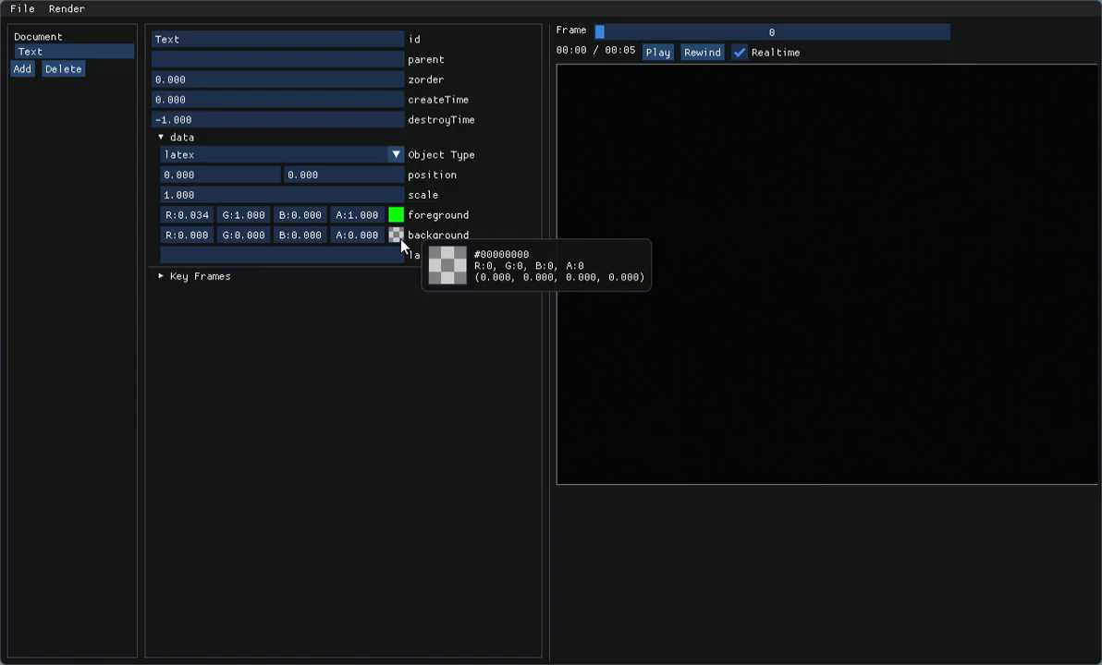
Step: Enter Test as the object's latex content and set its scale to 2.5
left_click(377, 257)
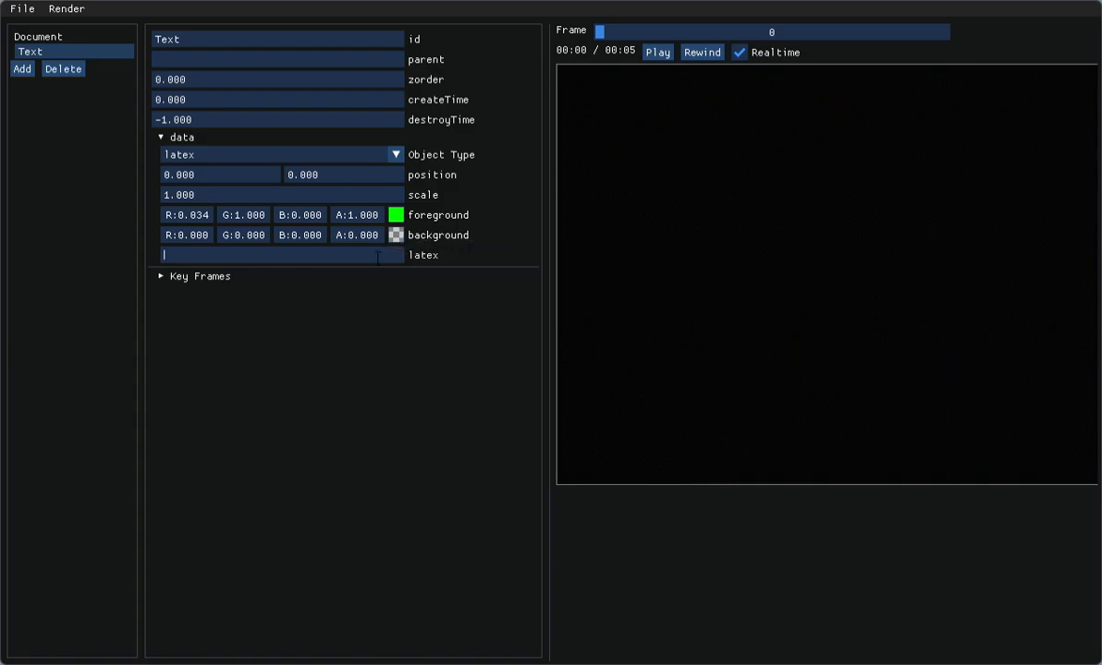
type("Test")
left_click(240, 199)
type("2.5")
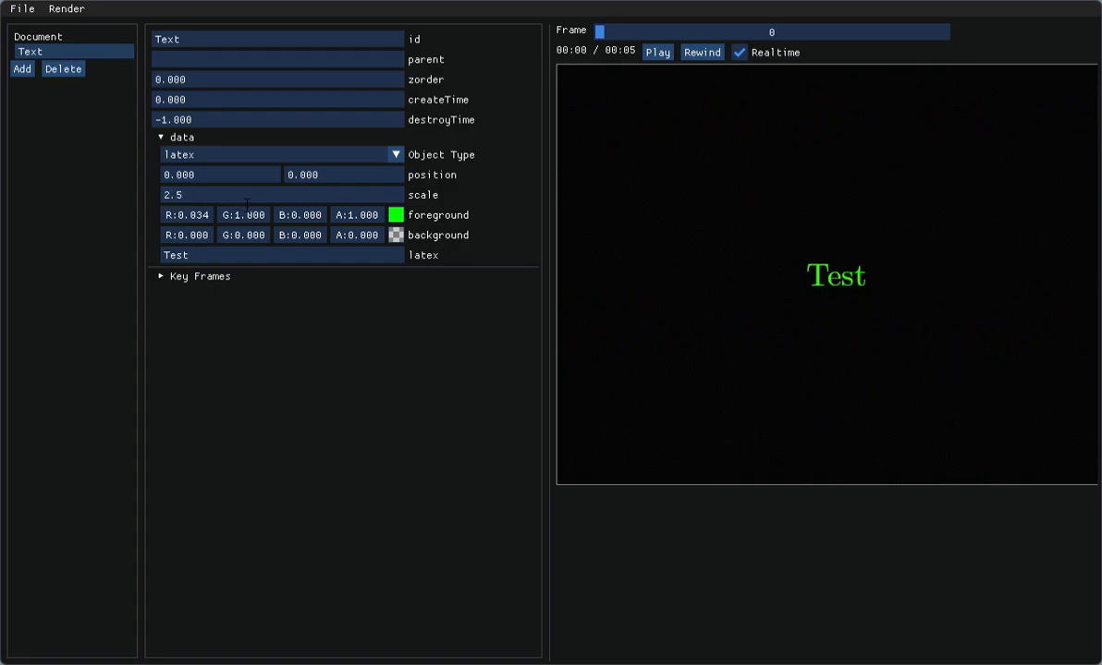
Step: Append the formula $y=x^2+B_{\theta}$ after the word Test in the latex content
left_click(248, 263)
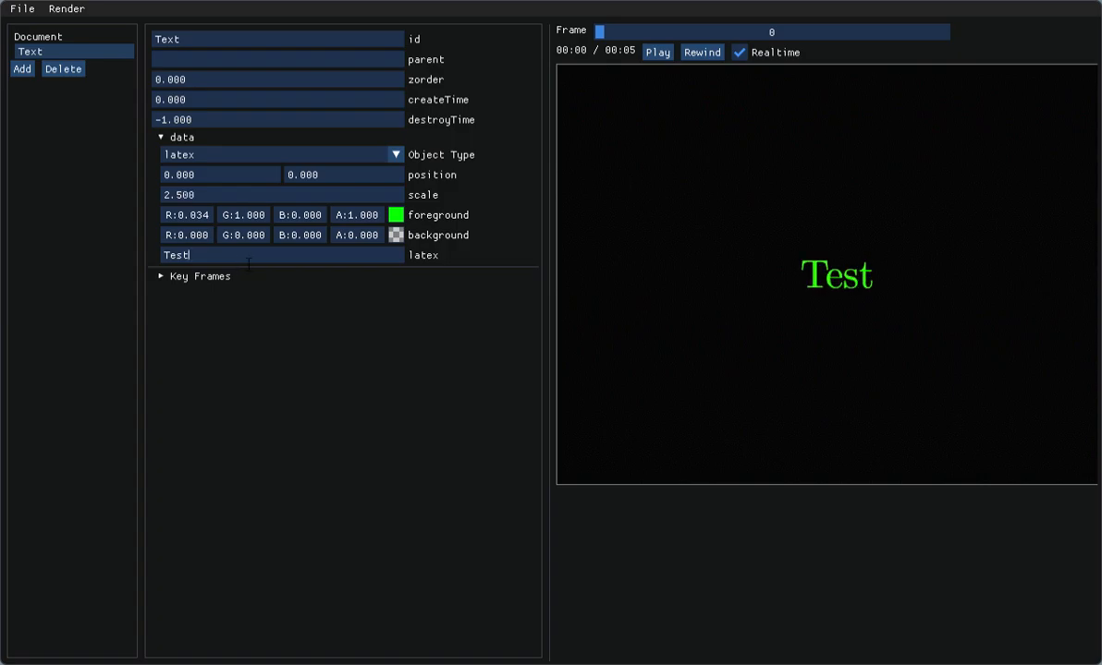
type("$y=x^2$")
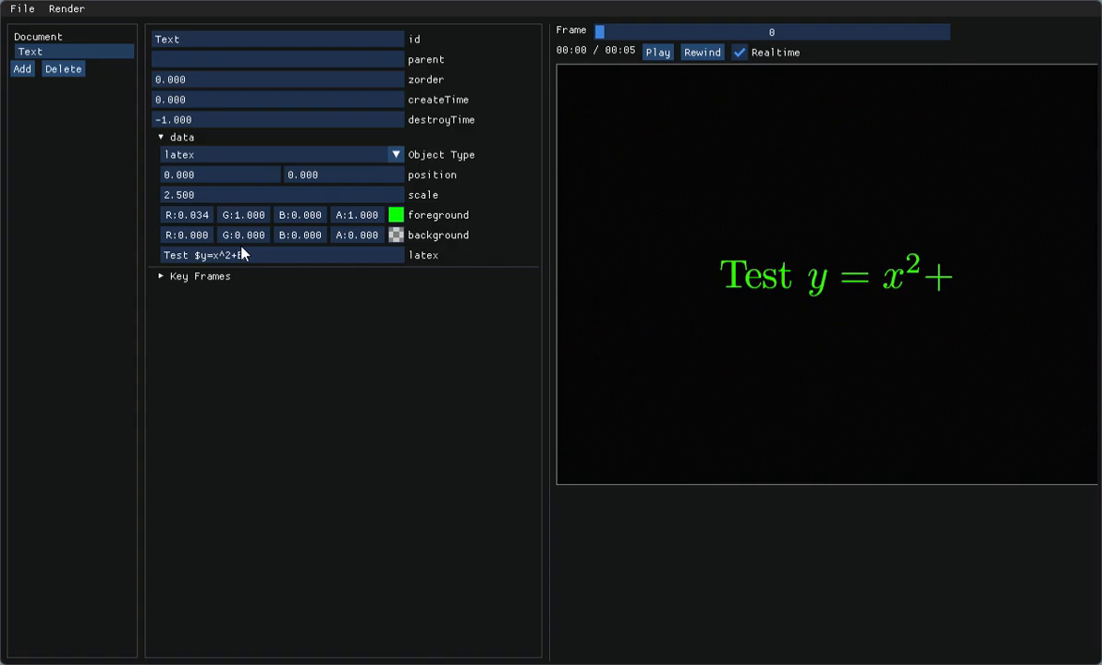
type("B_{\theta")
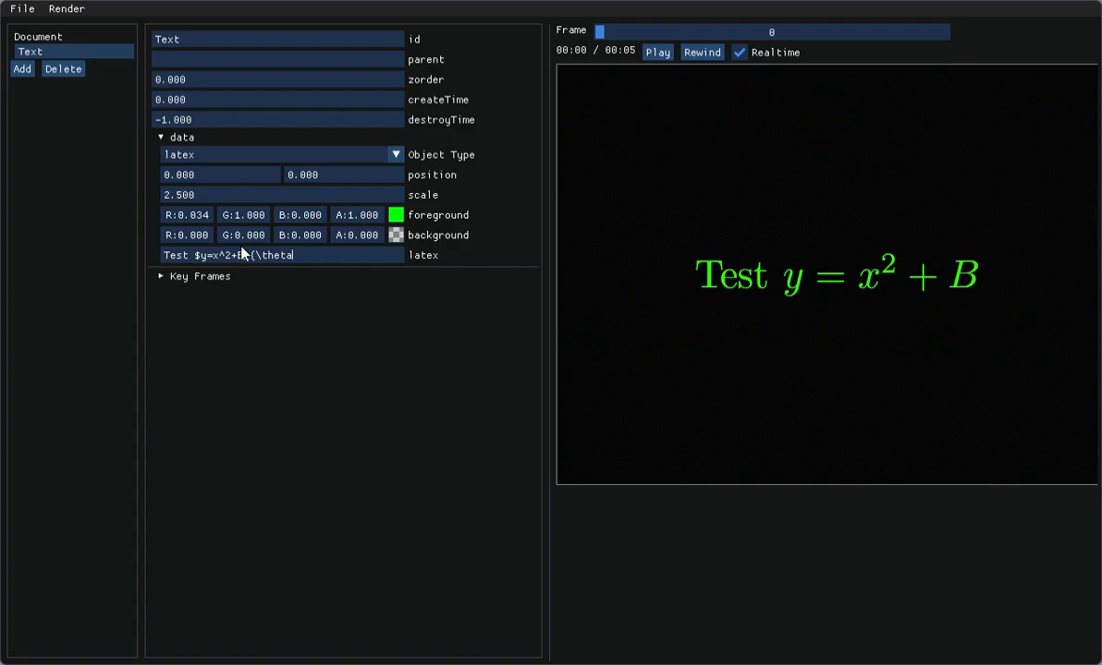
type("}$")
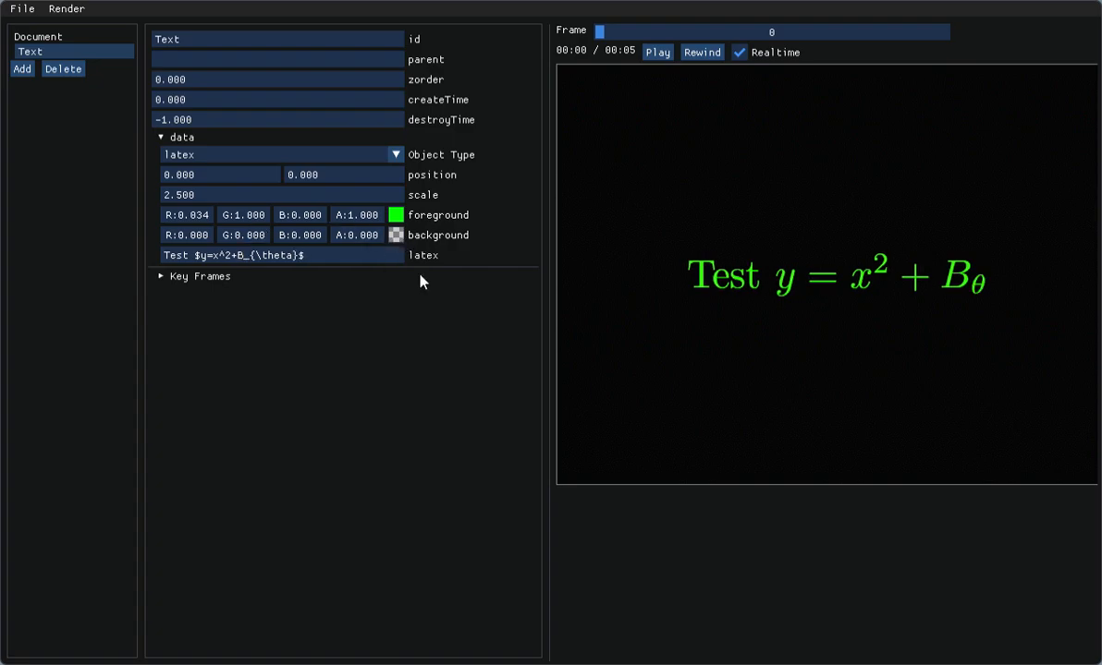
Step: Remove the formula from the latex content, keeping only the word Test
key("BackSpace")
key("BackSpace")
key("BackSpace")
key("BackSpace")
key("BackSpace")
key("BackSpace")
key("BackSpace")
key("BackSpace")
key("BackSpace")
key("BackSpace")
key("BackSpace")
key("BackSpace")
key("BackSpace")
key("BackSpace")
key("BackSpace")
key("BackSpace")
key("BackSpace")
key("BackSpace")
key("BackSpace")
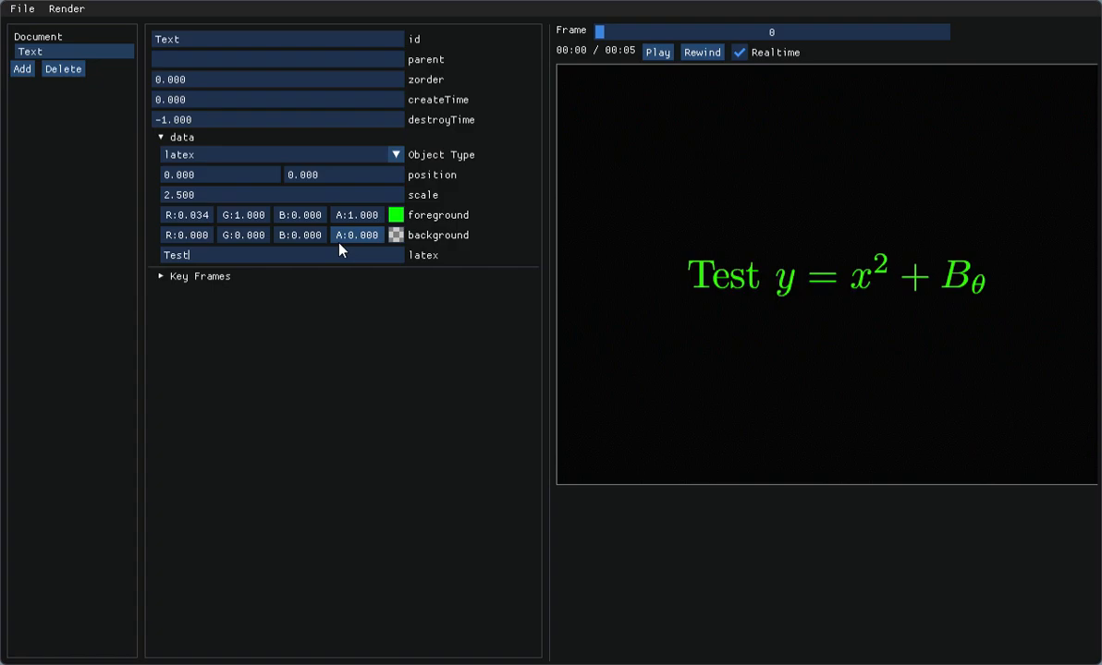
Step: Set the X position of the Test text to -50
double_click(216, 182)
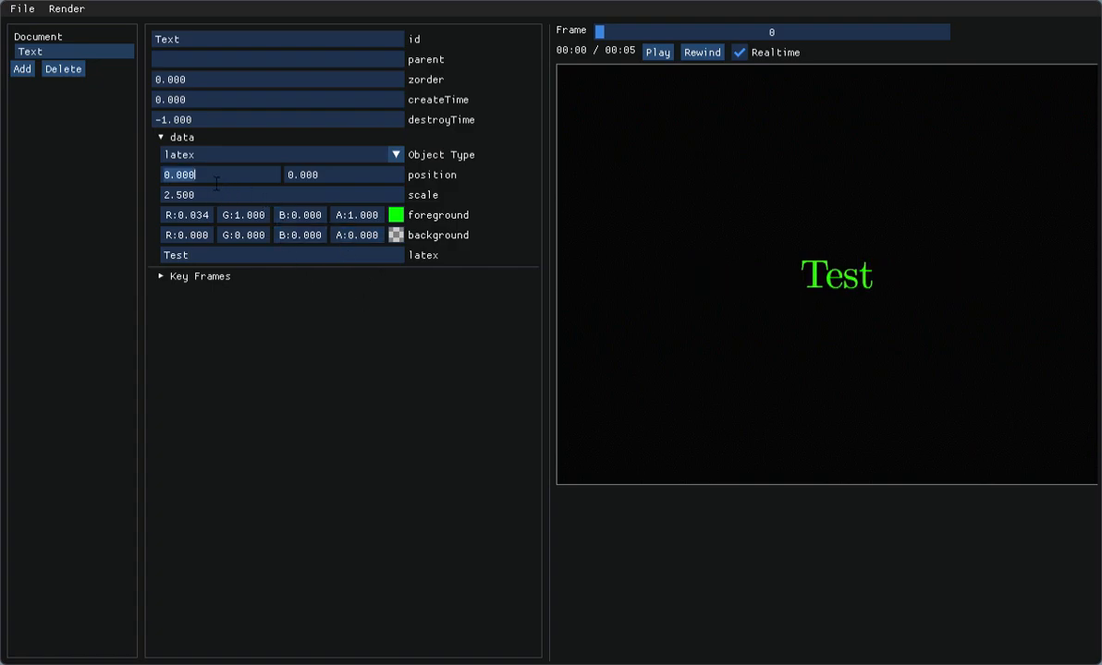
type("-50")
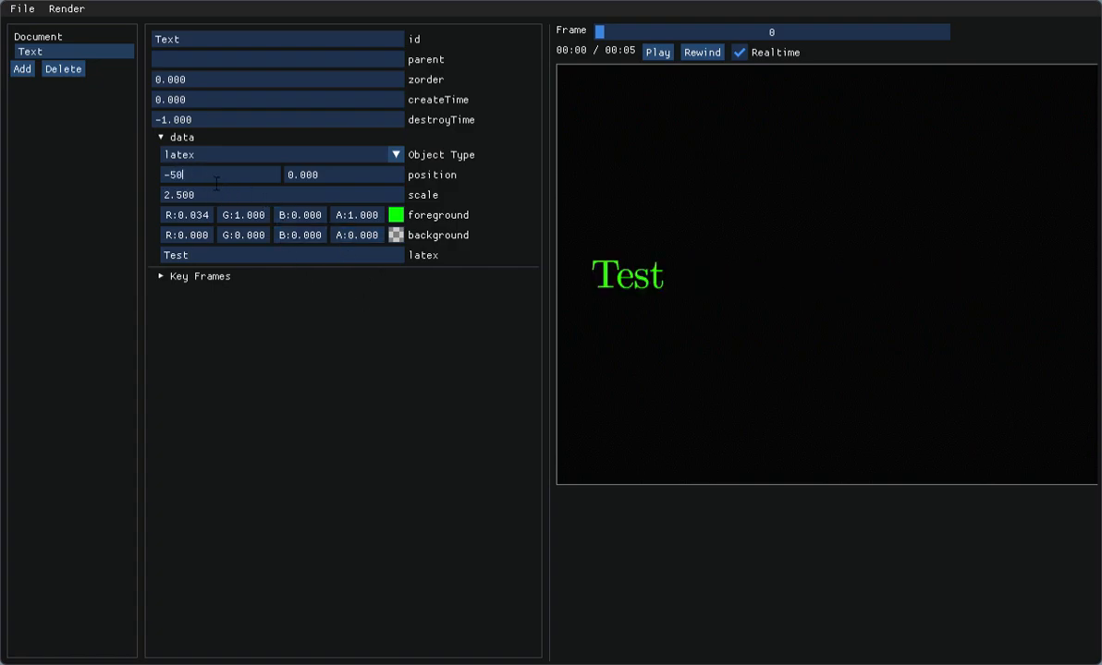
key("Return")
Step: Add two key frames to the Text entity and set the second key frame's time to 5
left_click(161, 277)
left_click(172, 369)
left_click(173, 455)
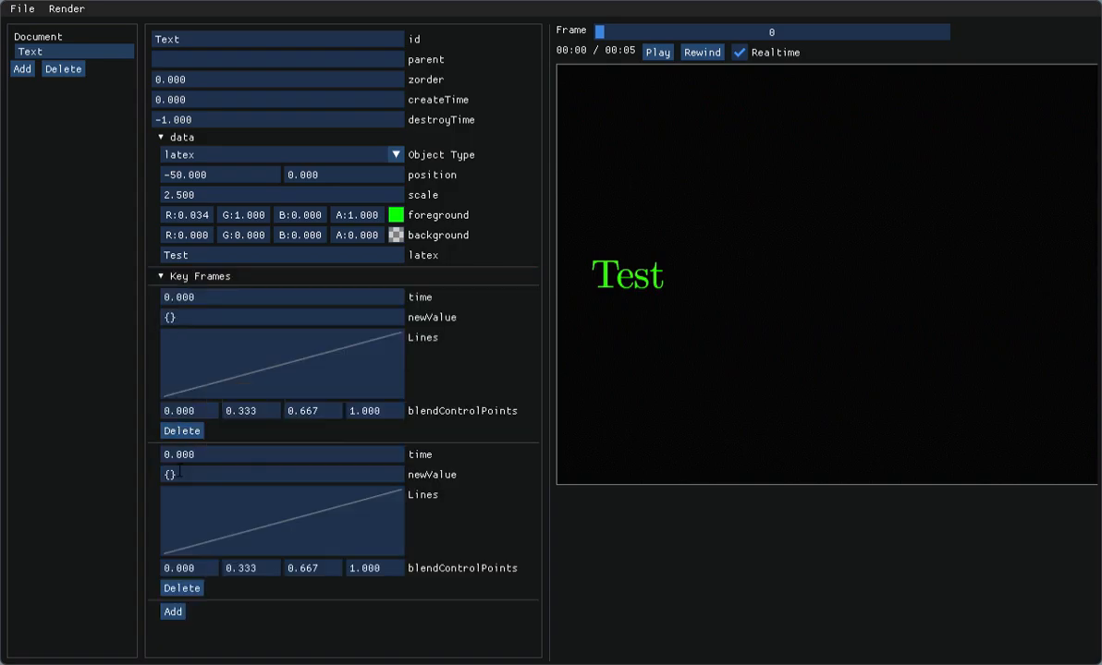
left_click(218, 298)
left_click(505, 351)
left_click(285, 458)
type("5")
Step: Set the second key frame's newValue to {"position":{"X":50}}
left_click(279, 477)
key("Left")
type("\"position\"")
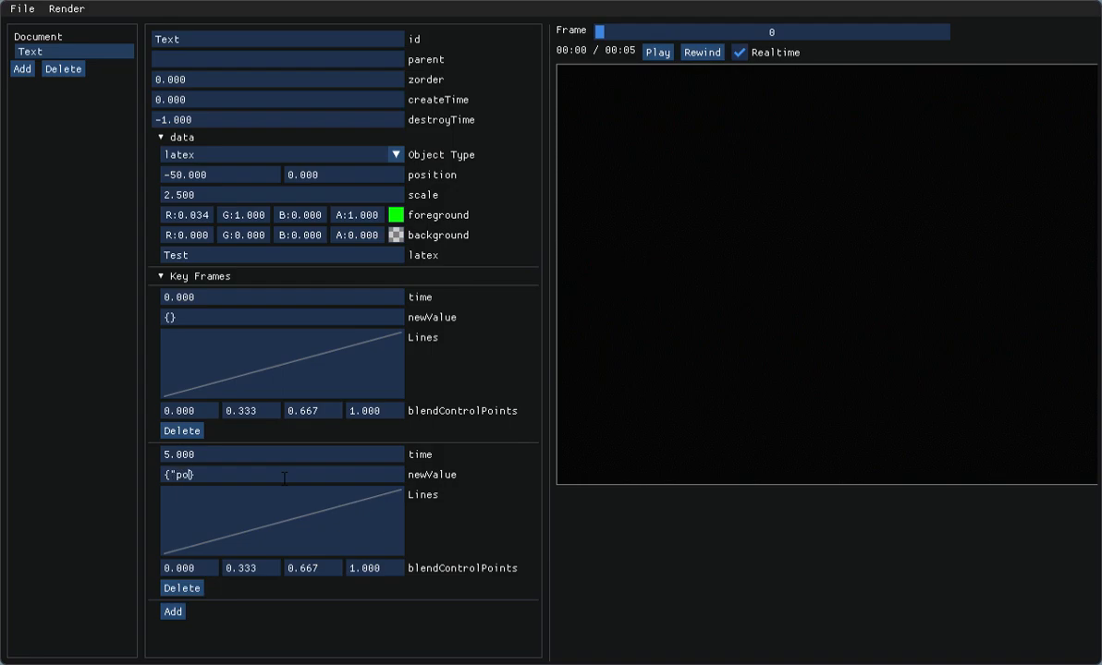
type(":{\"X\":50}")
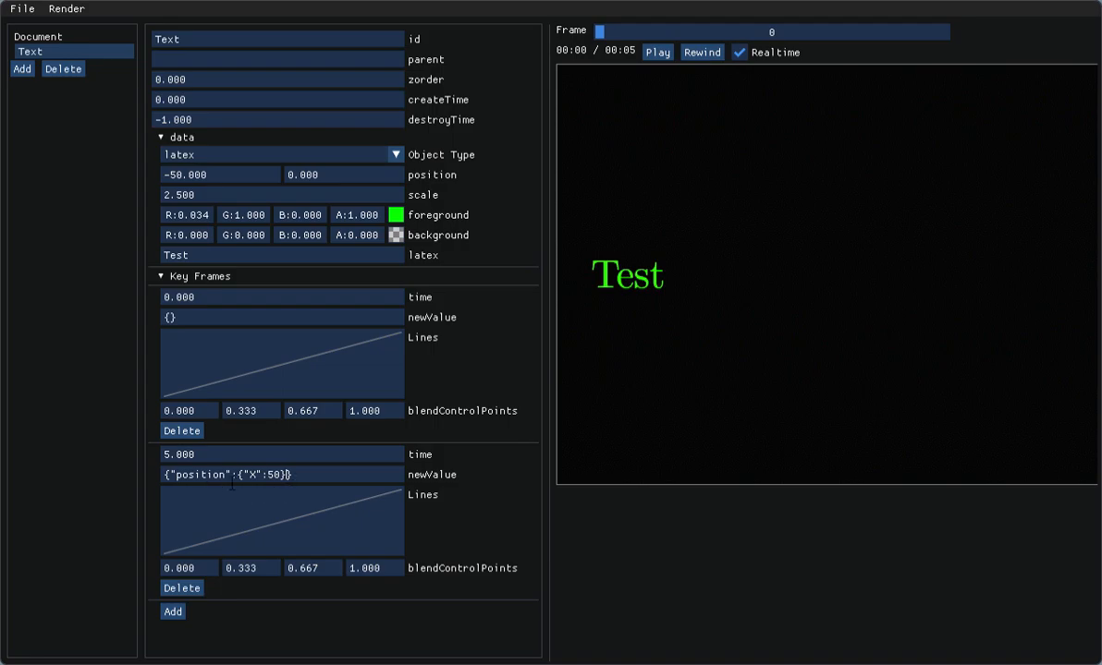
left_click(176, 474)
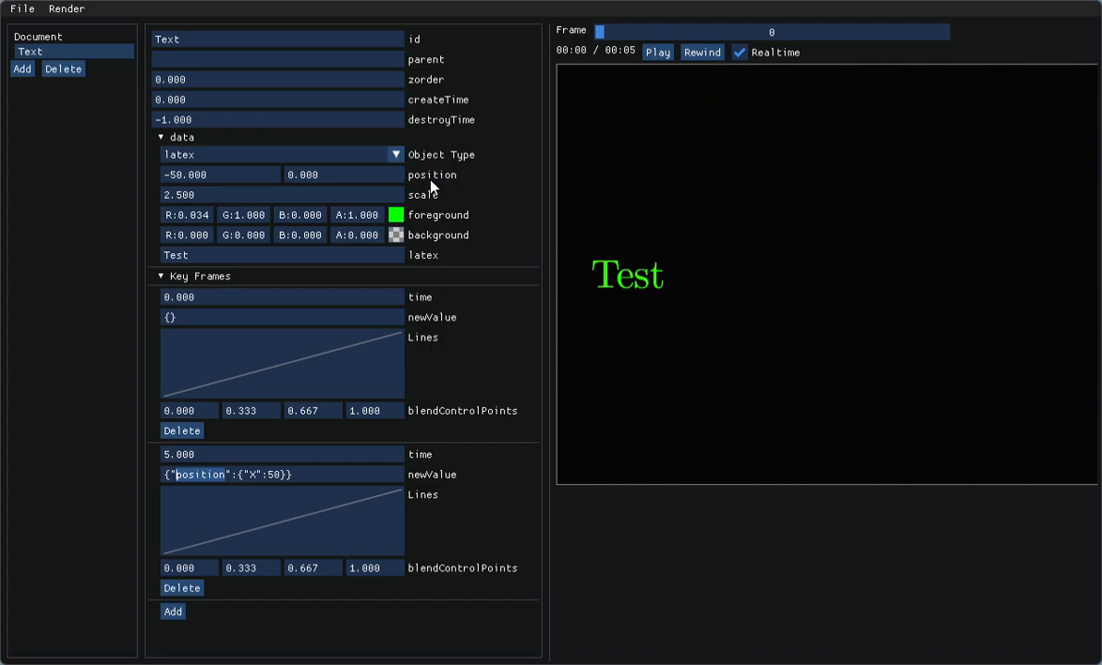
left_click(319, 175)
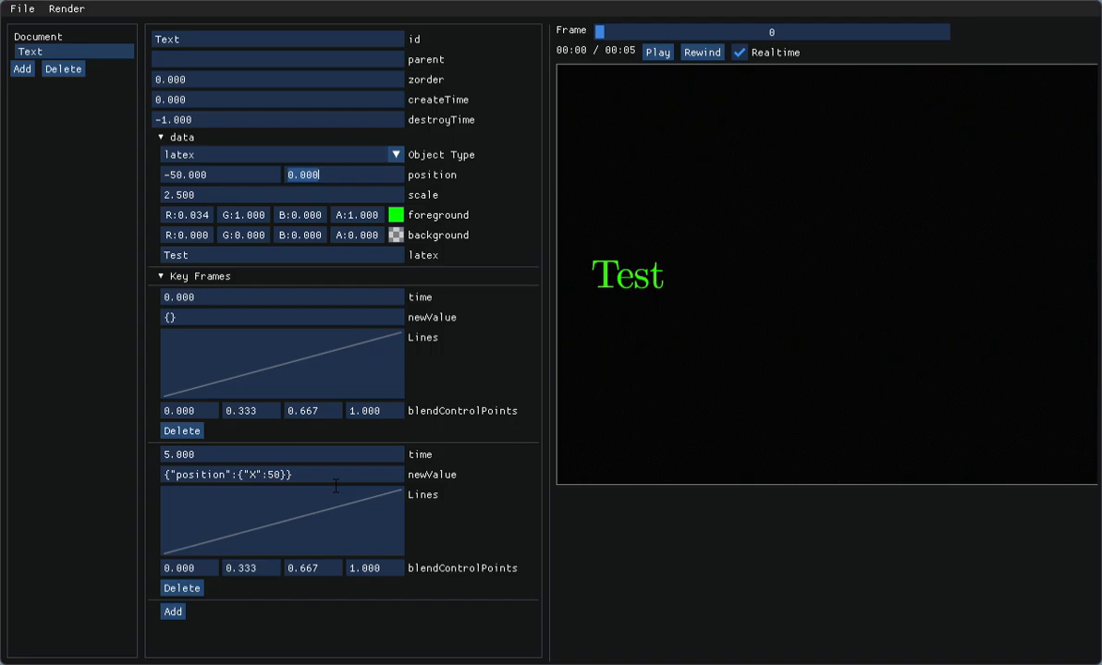
Step: Play the text's movement in the preview and rewind it to frame 0
left_click(658, 53)
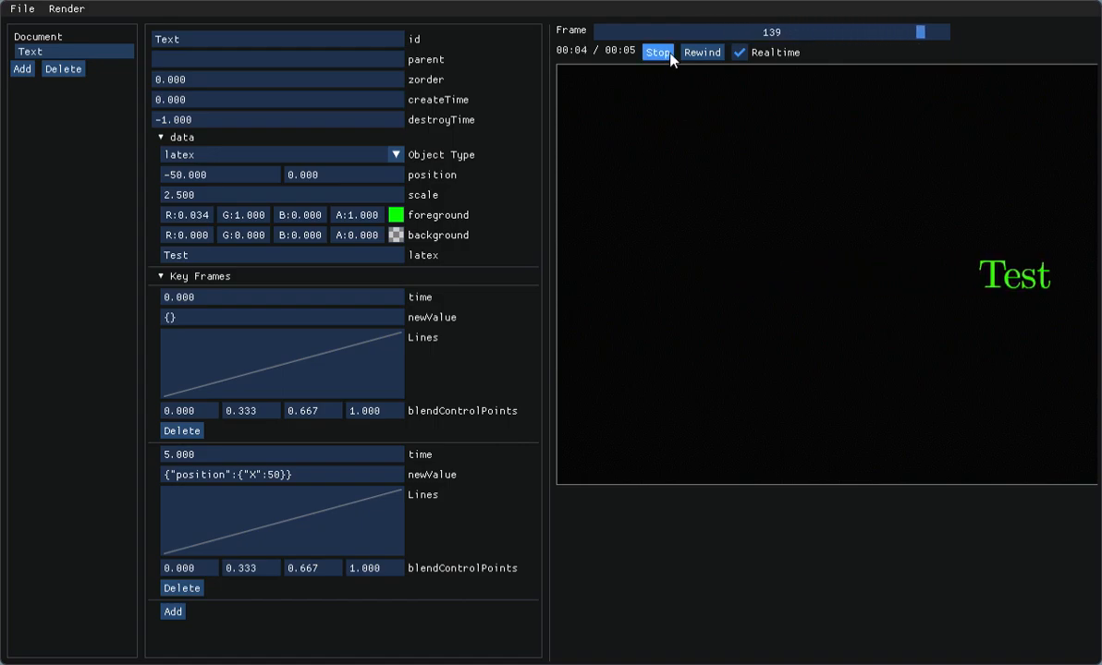
left_click(703, 54)
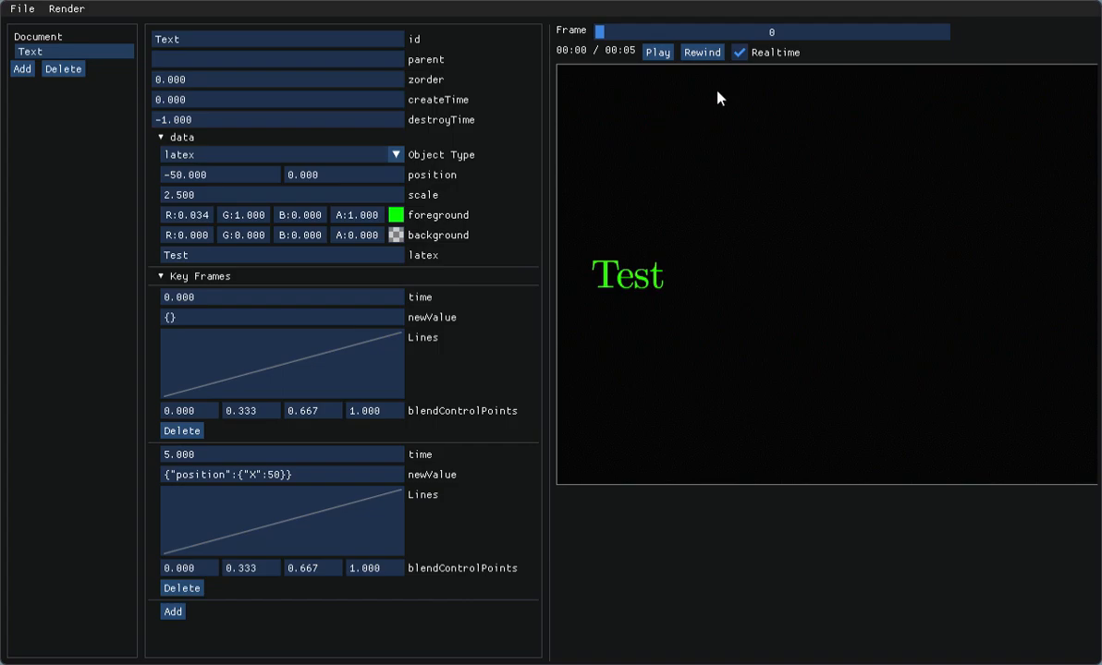
left_click_drag(600, 32, 528, 40)
Step: Set the second key frame's two middle blend control points to 1, preview the animation, and return to frame 0
left_click(262, 570)
type("1")
key("Tab")
type("1")
key("Tab")
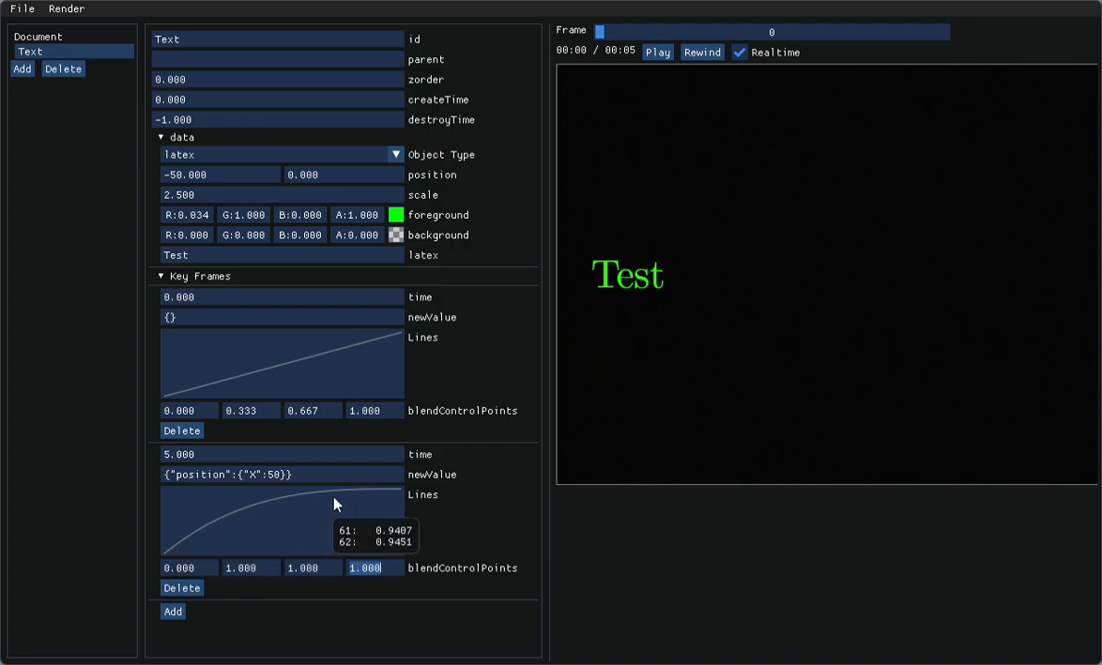
left_click(655, 53)
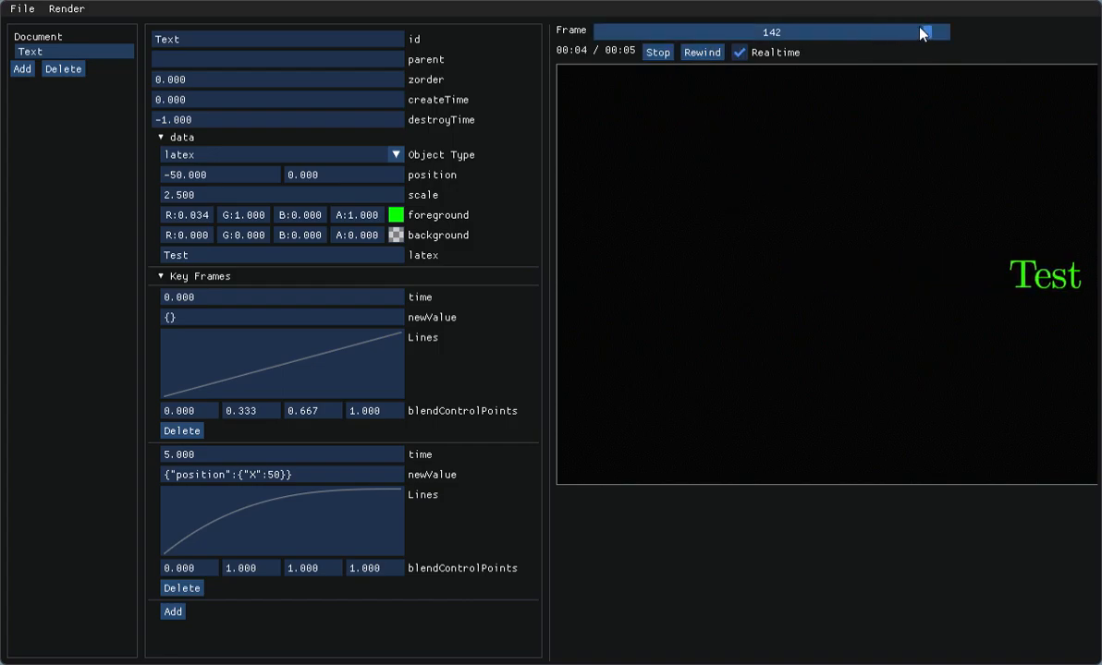
left_click_drag(865, 35, 595, 32)
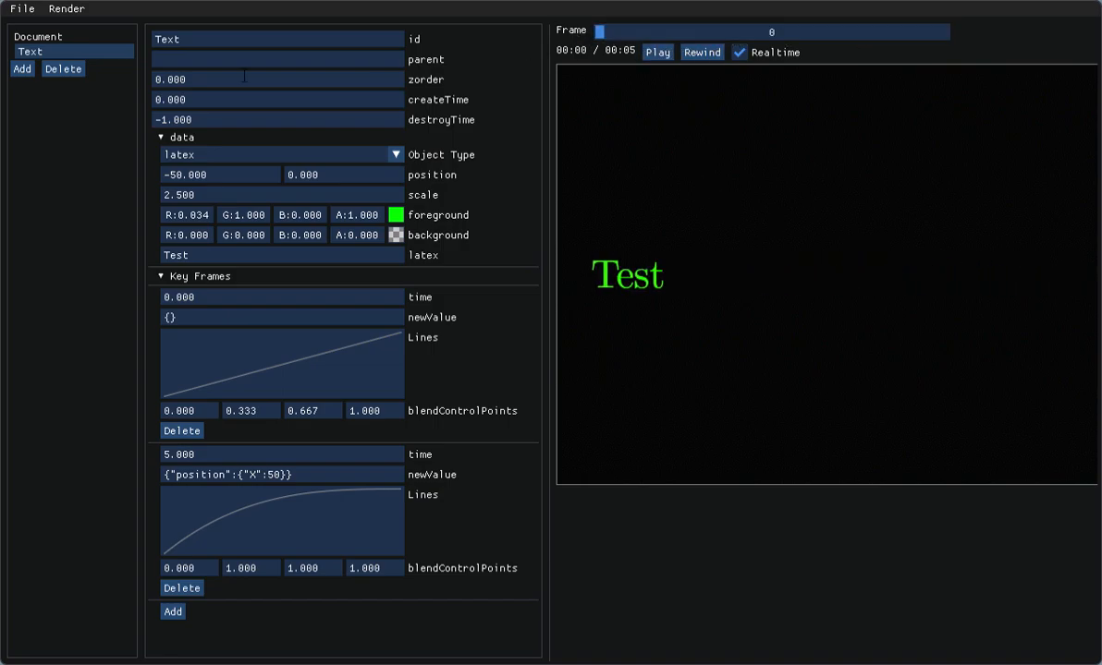
Step: Add a second entity to the document and give it the id Background
left_click(21, 70)
left_click(20, 68)
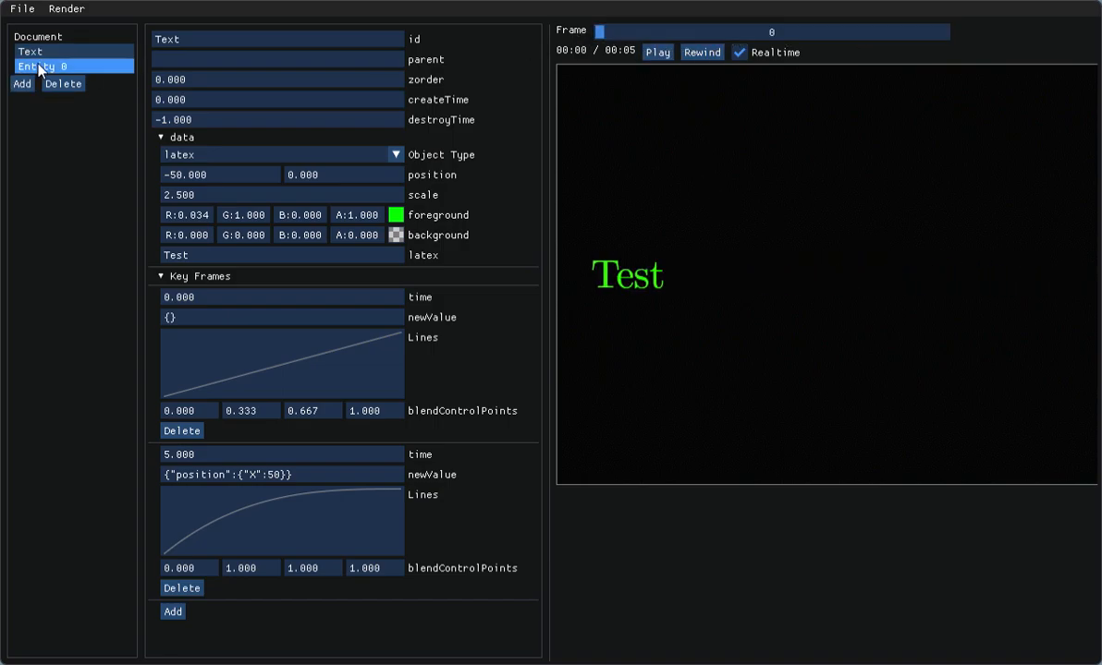
key("ctrl+a")
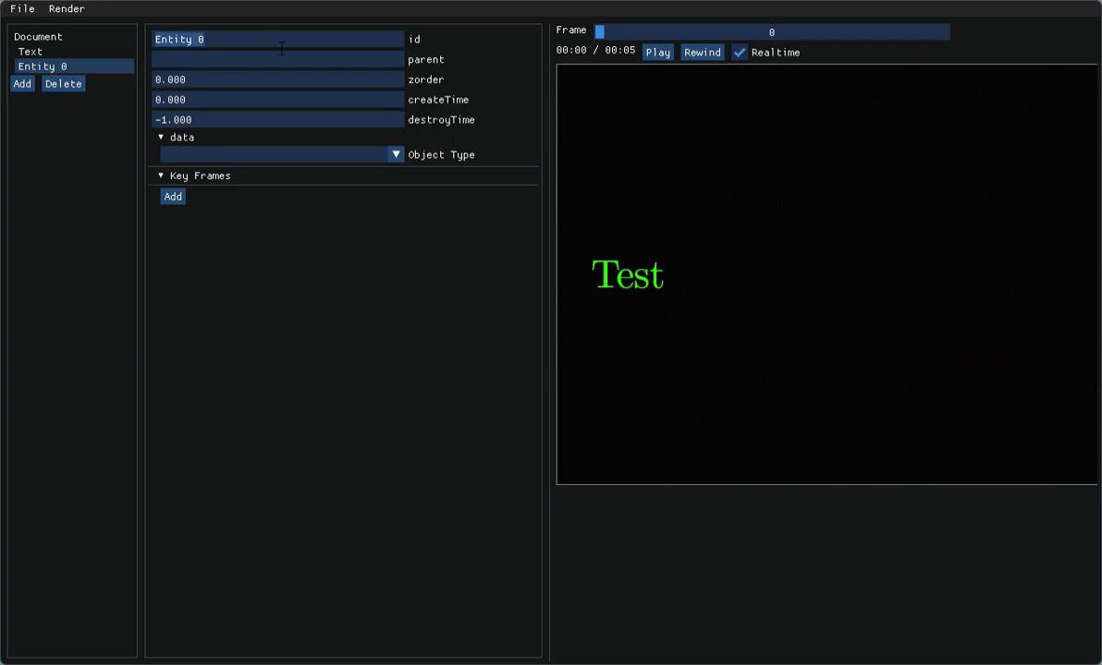
type("Background")
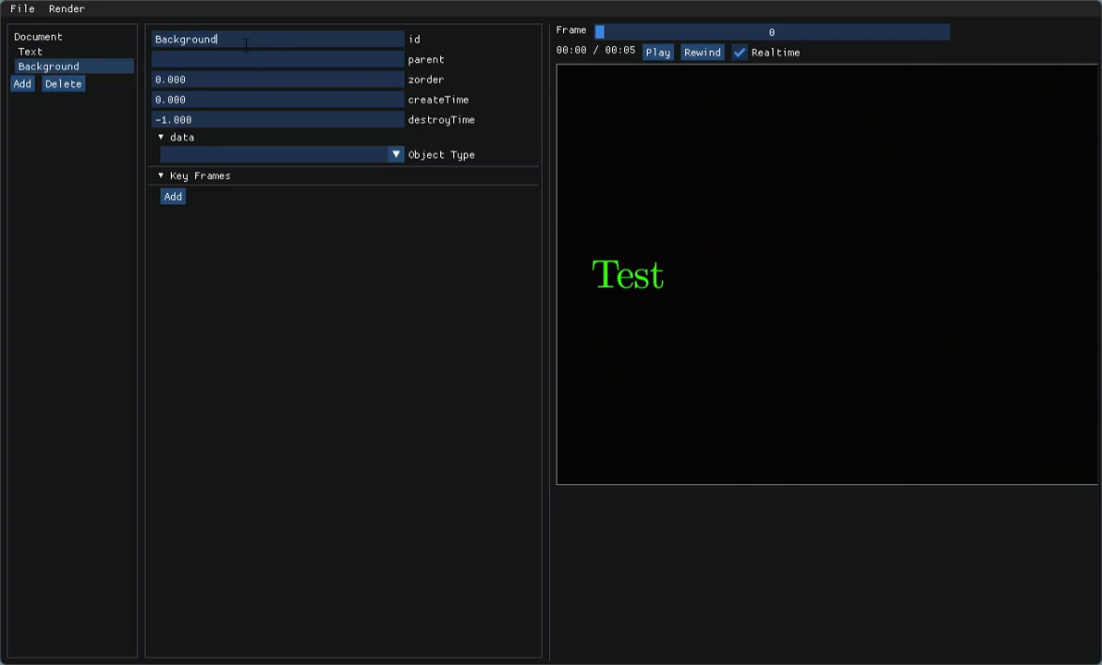
Step: Make the Background entity a digitalDissolve object and set its foreground to dark red, R 0.402
left_click(302, 154)
scroll(300, 196, "down", 2)
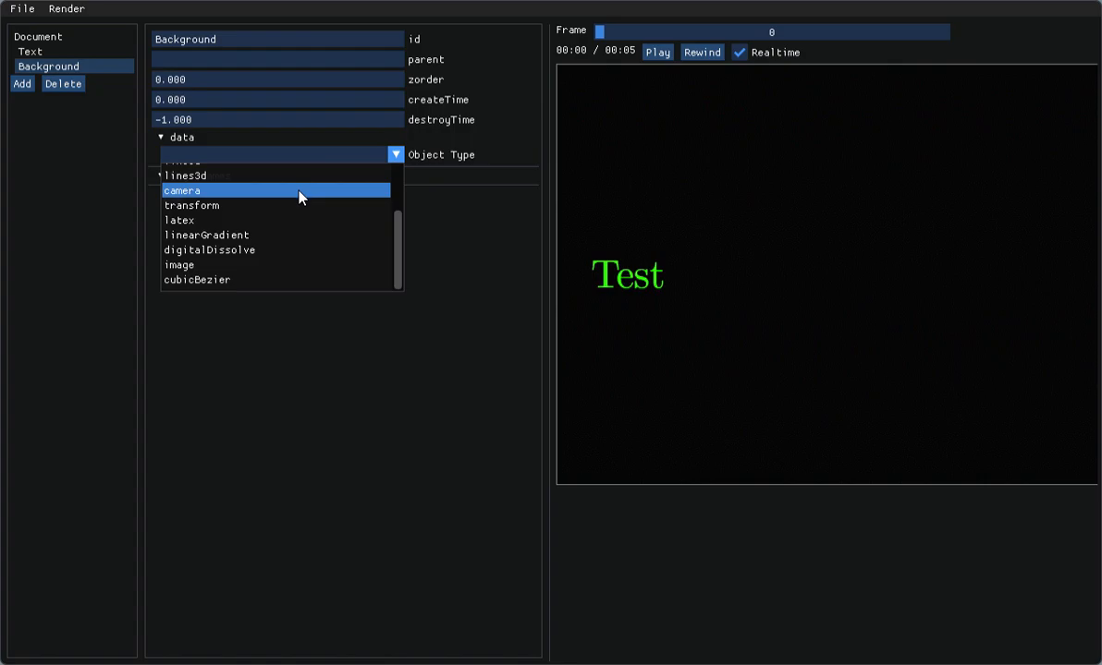
left_click(277, 251)
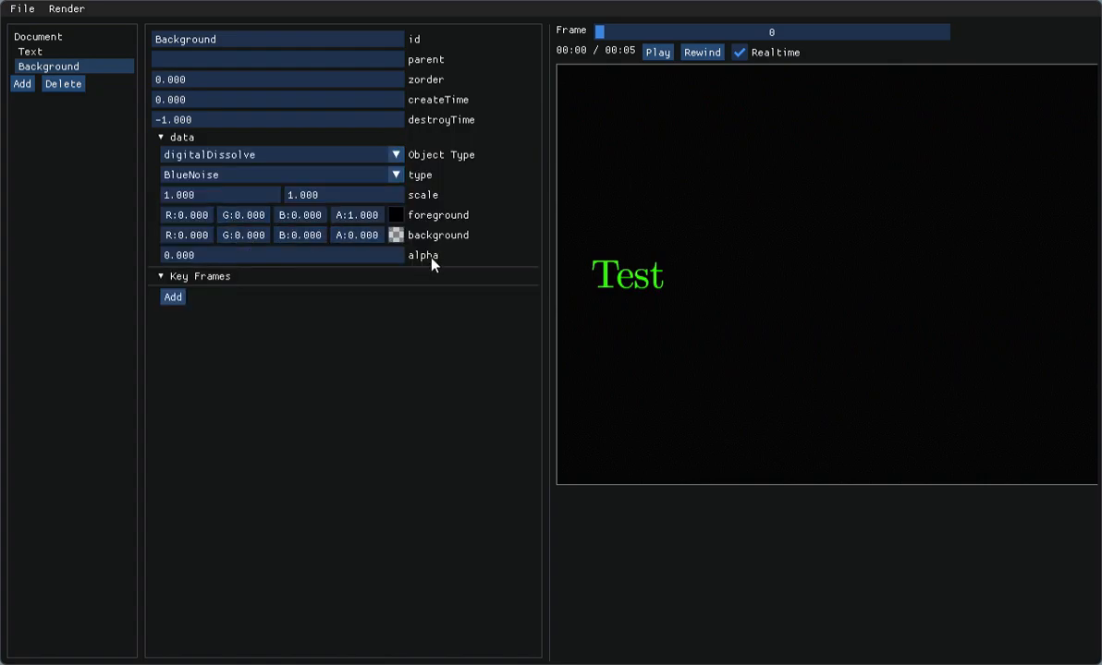
left_click(395, 214)
left_click(566, 343)
left_click_drag(568, 351, 573, 359)
left_click(727, 344)
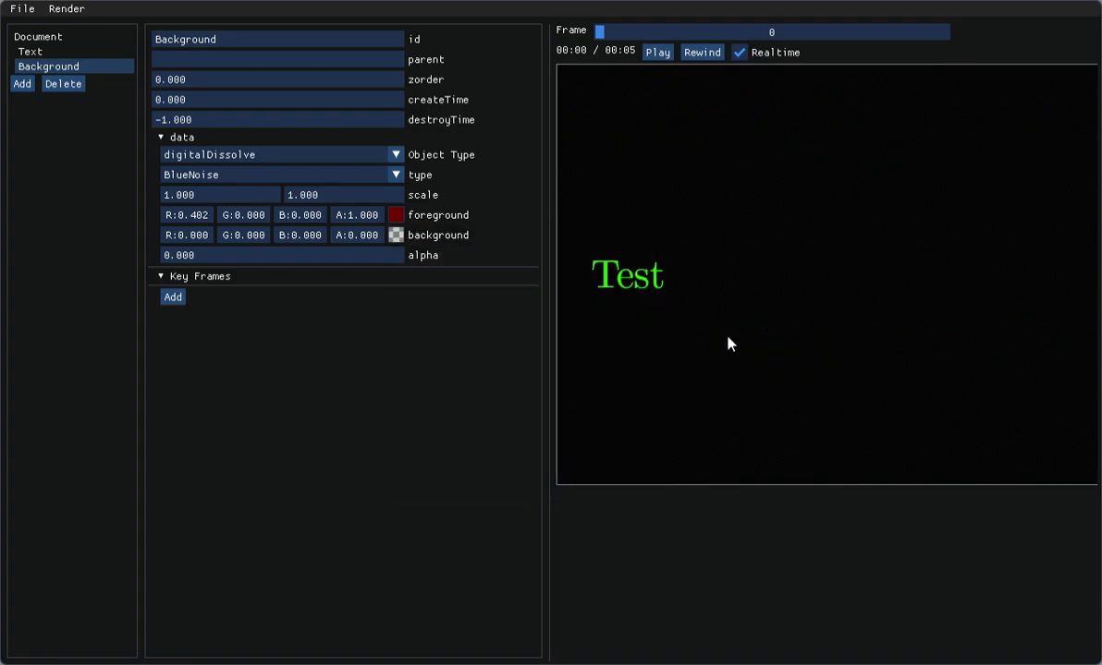
Step: Set the dissolve's background colour to opaque dark blue with G 0.049, B 0.333 and A 1
left_click(396, 235)
left_click(586, 386)
left_click(571, 380)
left_click_drag(581, 381, 584, 391)
left_click(755, 376)
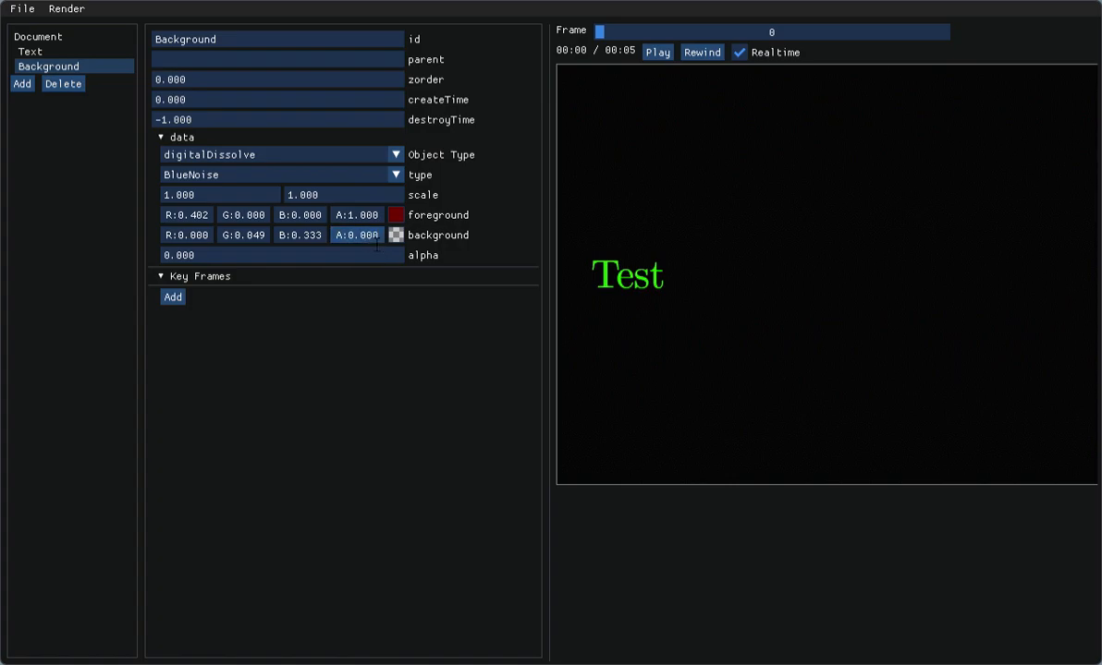
double_click(377, 238)
type("1")
key("Tab")
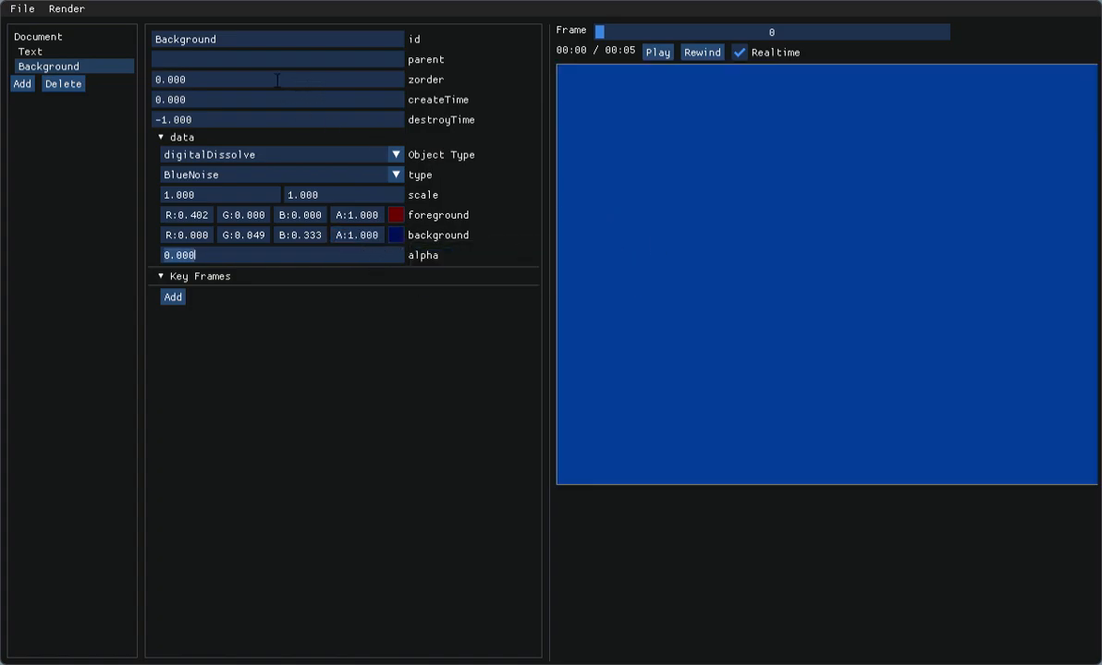
Step: Set the Background entity's zorder to -1 so it sits behind the text
left_click(222, 84)
type("-1")
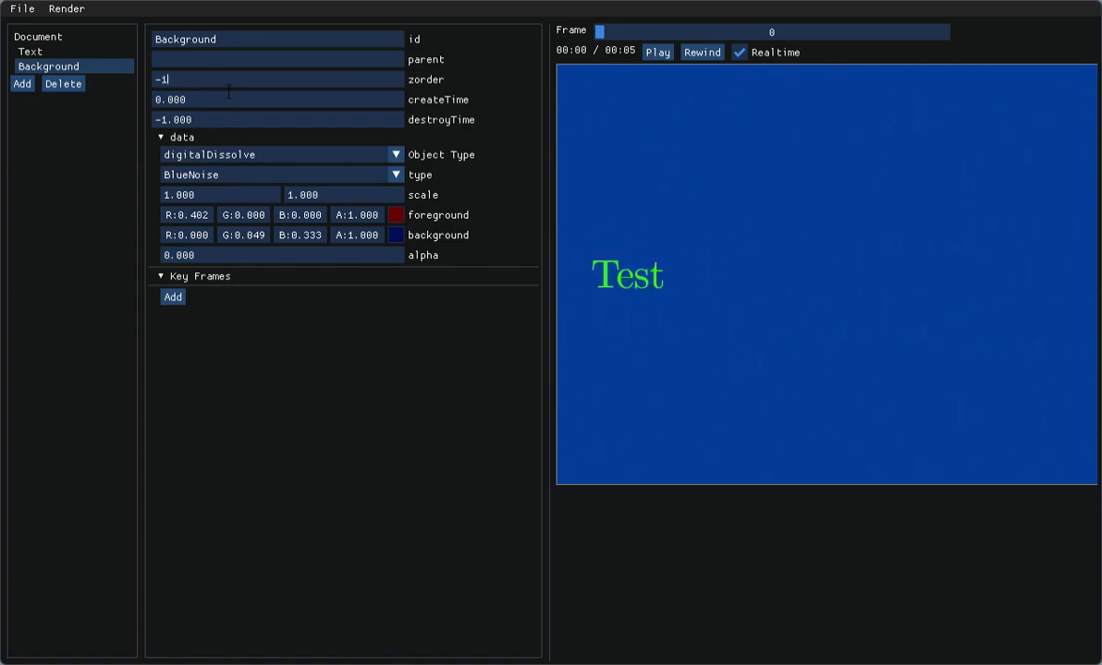
left_click(268, 66)
left_click(271, 82)
left_click(272, 67)
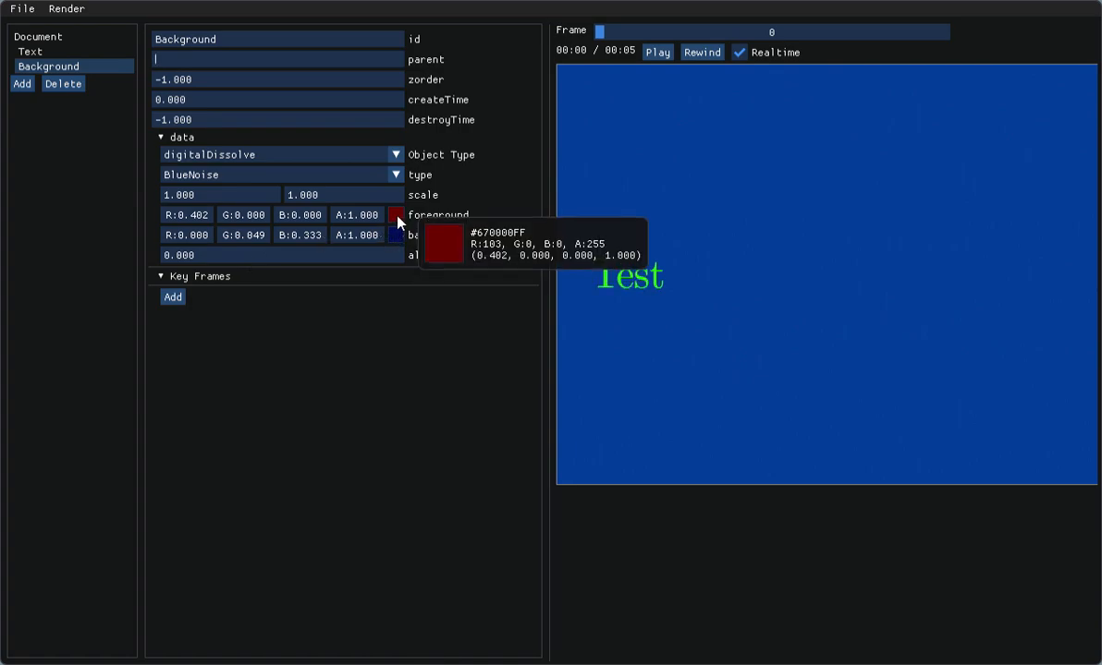
Step: Try the dissolve's alpha at 0.2, 0.4, 0.6 and 0.8
left_click(268, 259)
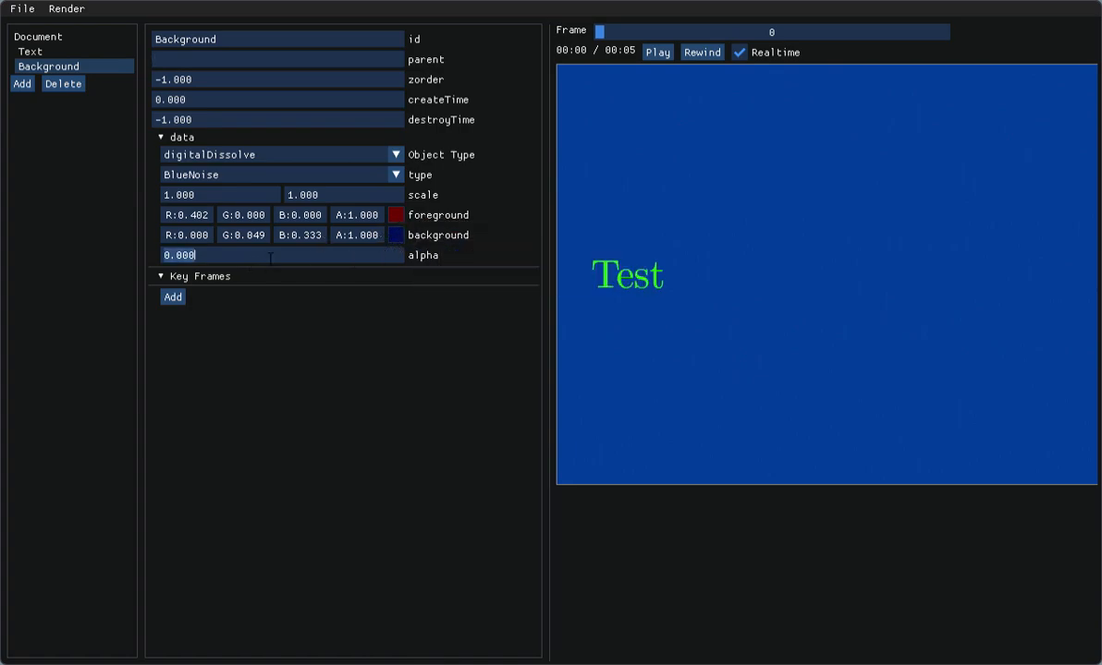
type("0.2")
key("BackSpace")
type("4")
key("BackSpace")
type("6")
key("BackSpace")
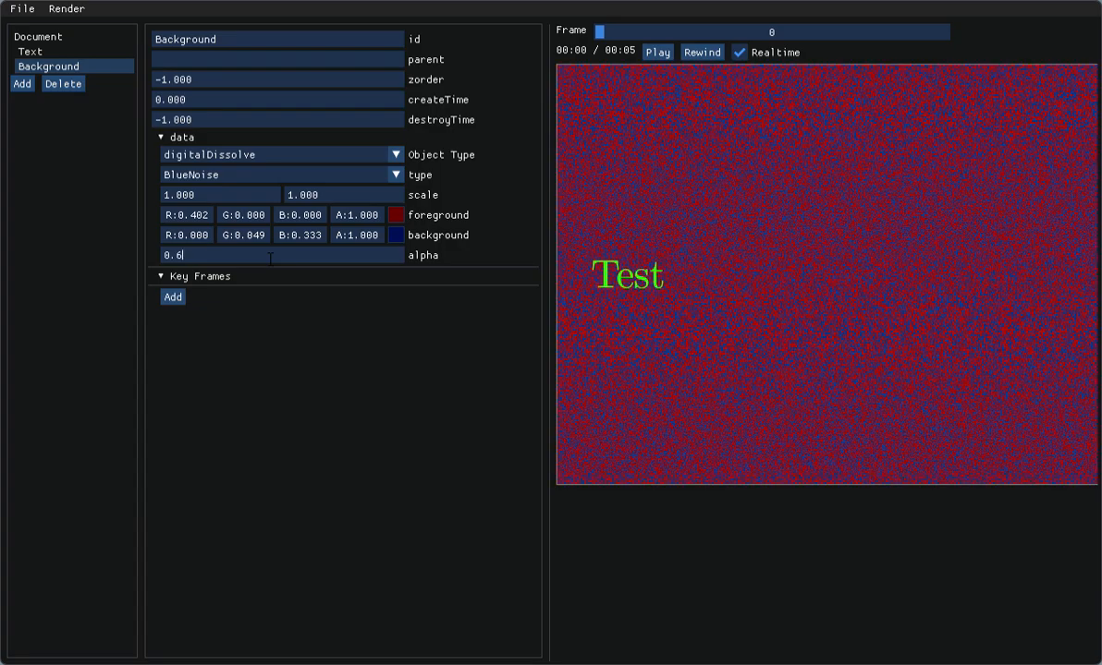
type("8")
Step: Set the dissolve's scale to 16 by 16 and its alpha to 0
left_click(231, 195)
type("16")
key("Tab")
type("16")
left_click(315, 258)
type("0")
key("Tab")
Step: Add two key frames to Background, giving the second time 5 and newValue {"alpha":1}
left_click(174, 297)
left_click(178, 460)
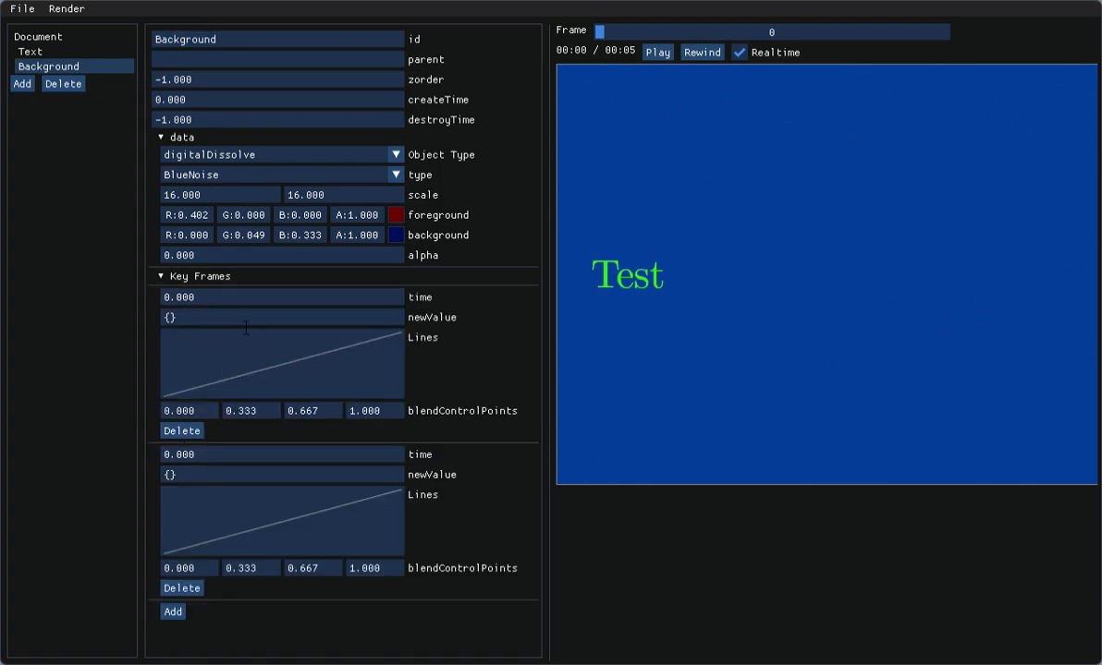
left_click(225, 299)
left_click(228, 456)
key("BackSpace")
key("BackSpace")
key("BackSpace")
key("BackSpace")
key("BackSpace")
type("5")
key("Tab")
key("Home")
type("\"alpha\":1")
Step: Play the dissolve animation to its last frame and check the document's duration against the Background key frames
left_click(658, 51)
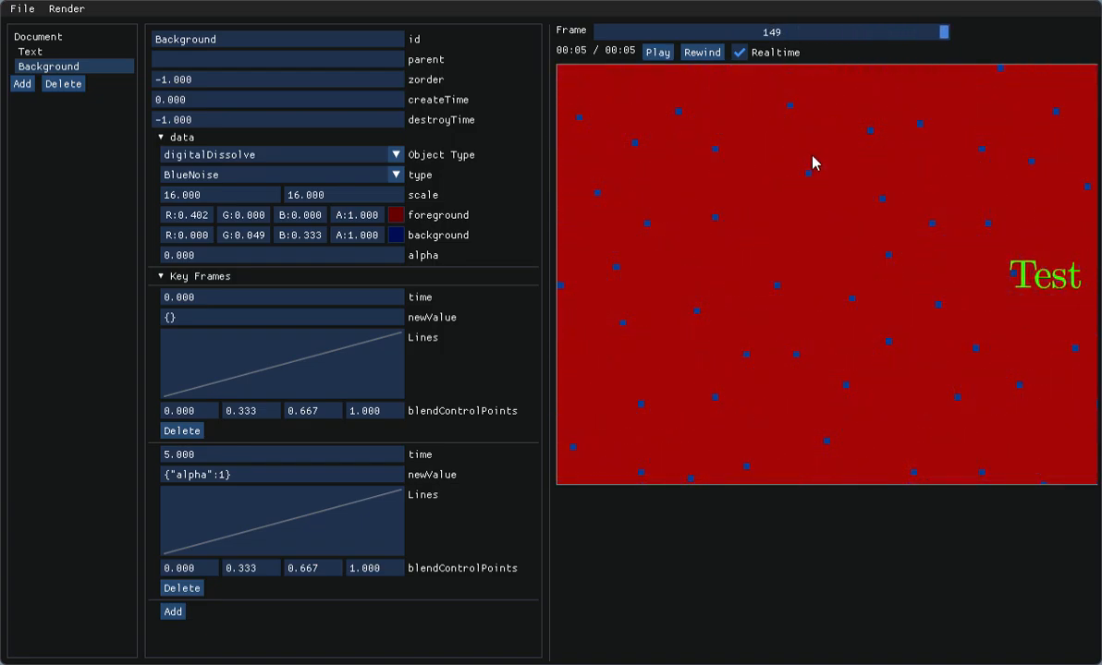
left_click_drag(941, 33, 961, 99)
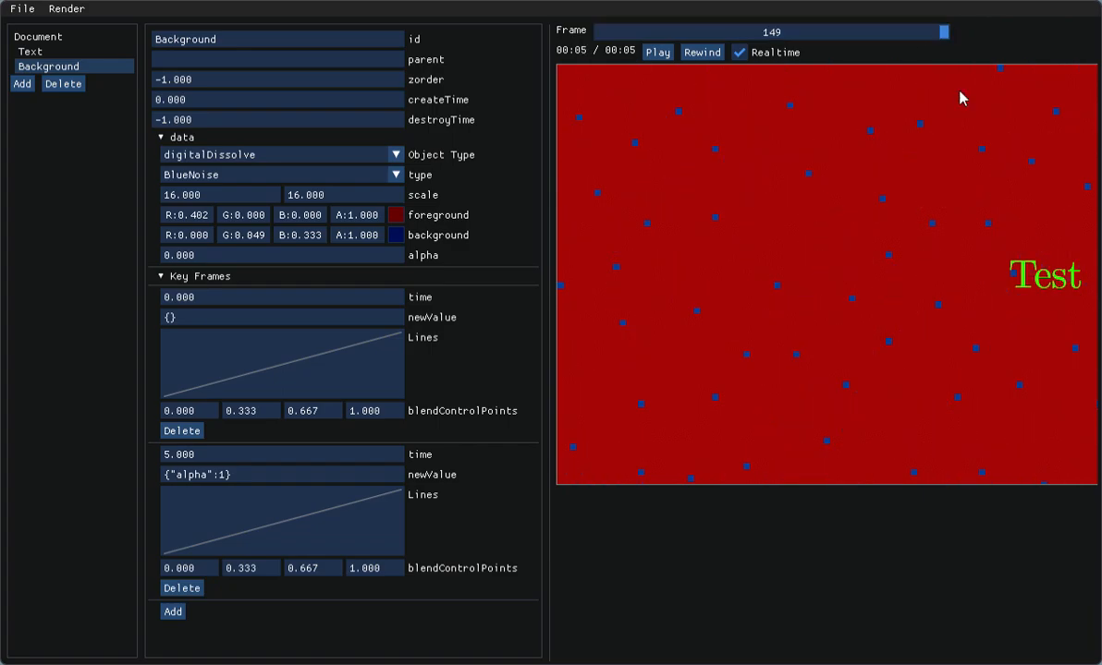
left_click(56, 39)
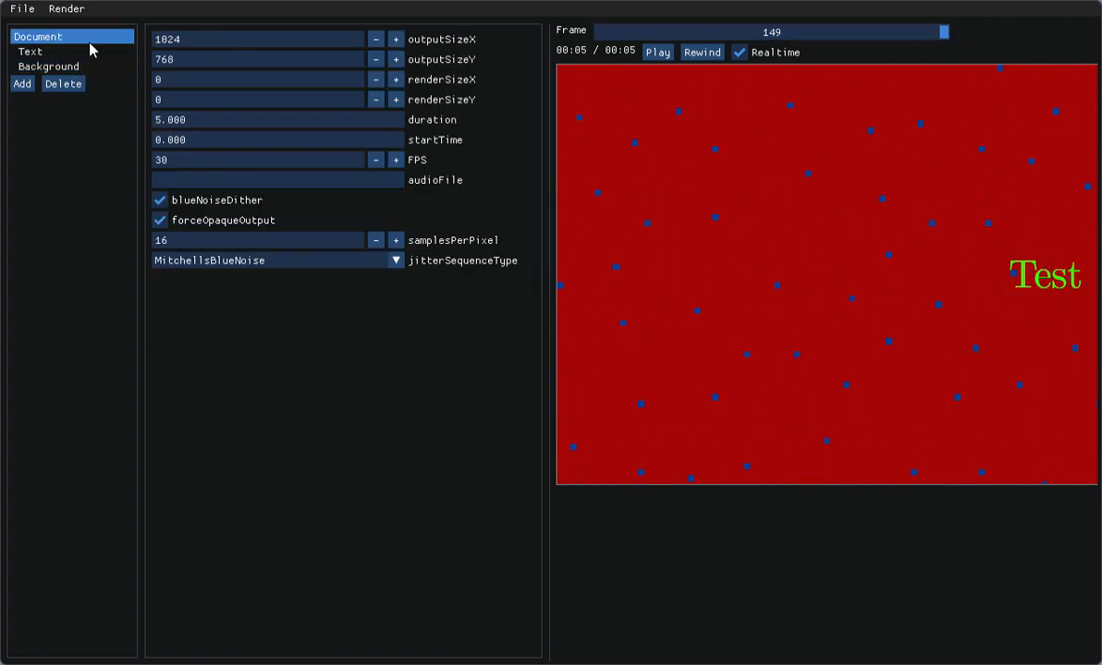
left_click(173, 120)
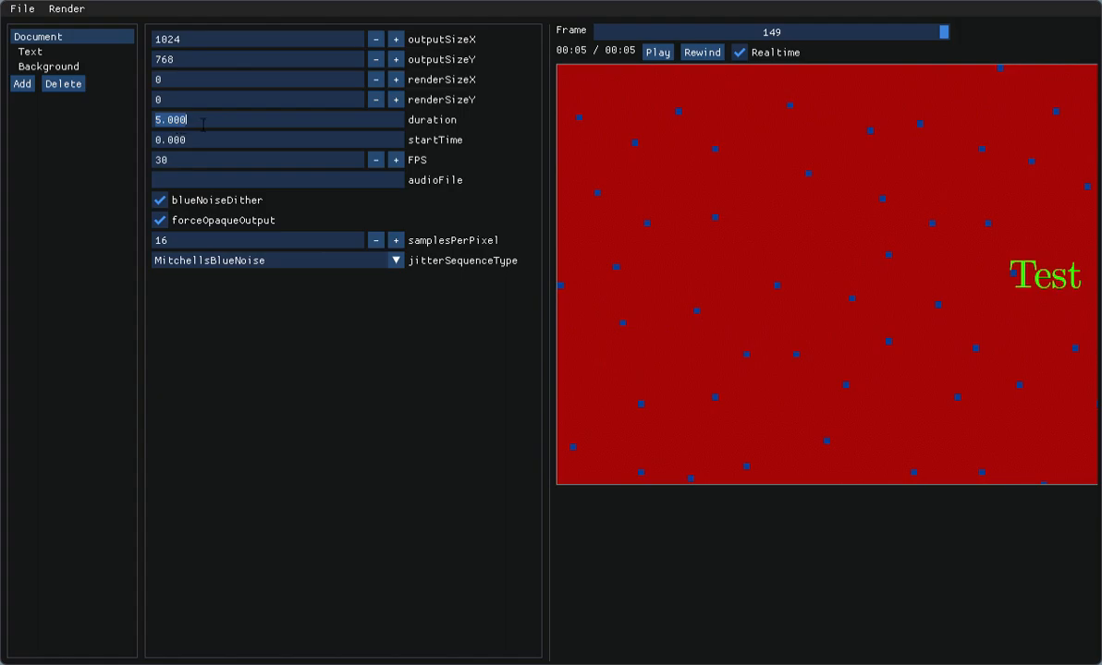
left_click(28, 51)
left_click(39, 69)
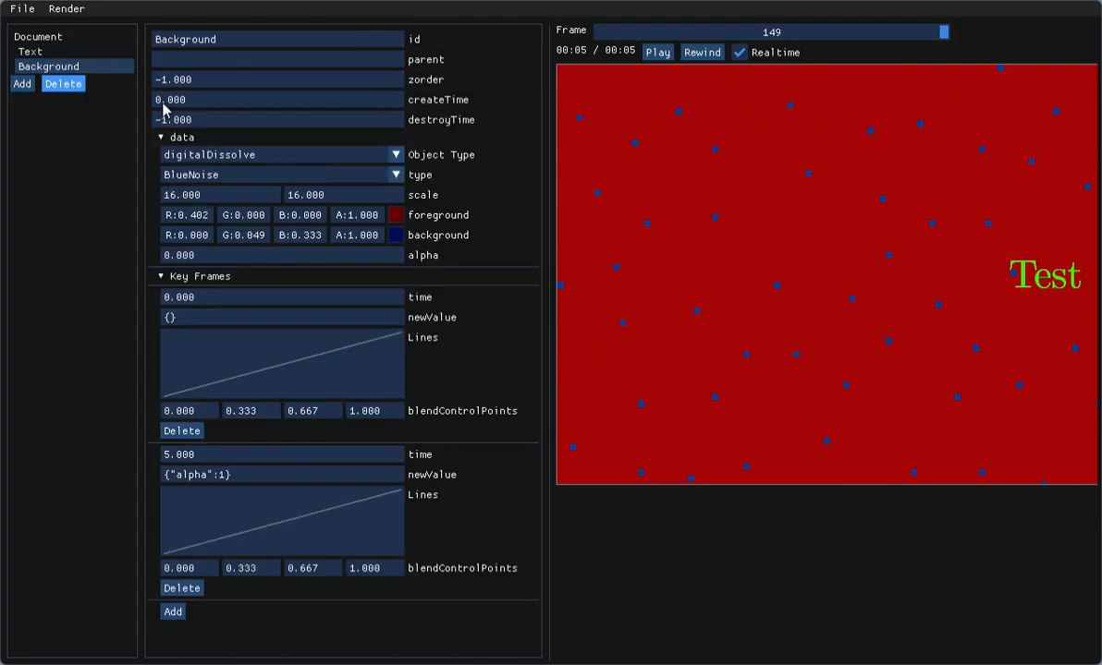
Step: Set the second Background key frame's time to 4.9 and play the animation
left_click(231, 456)
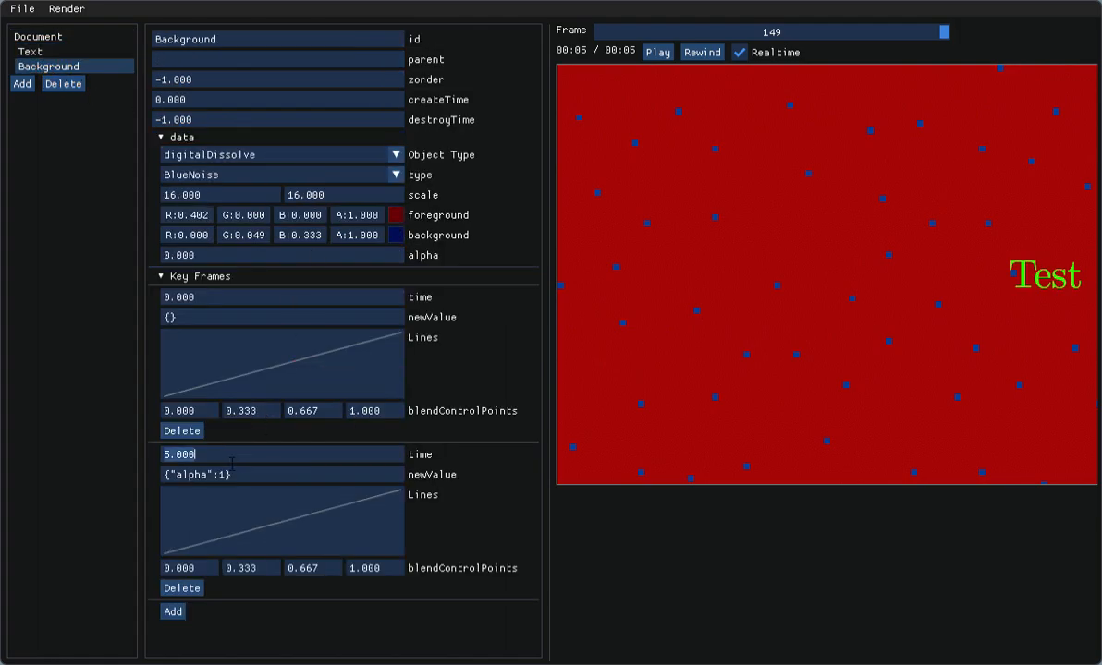
type("4.9")
left_click(657, 53)
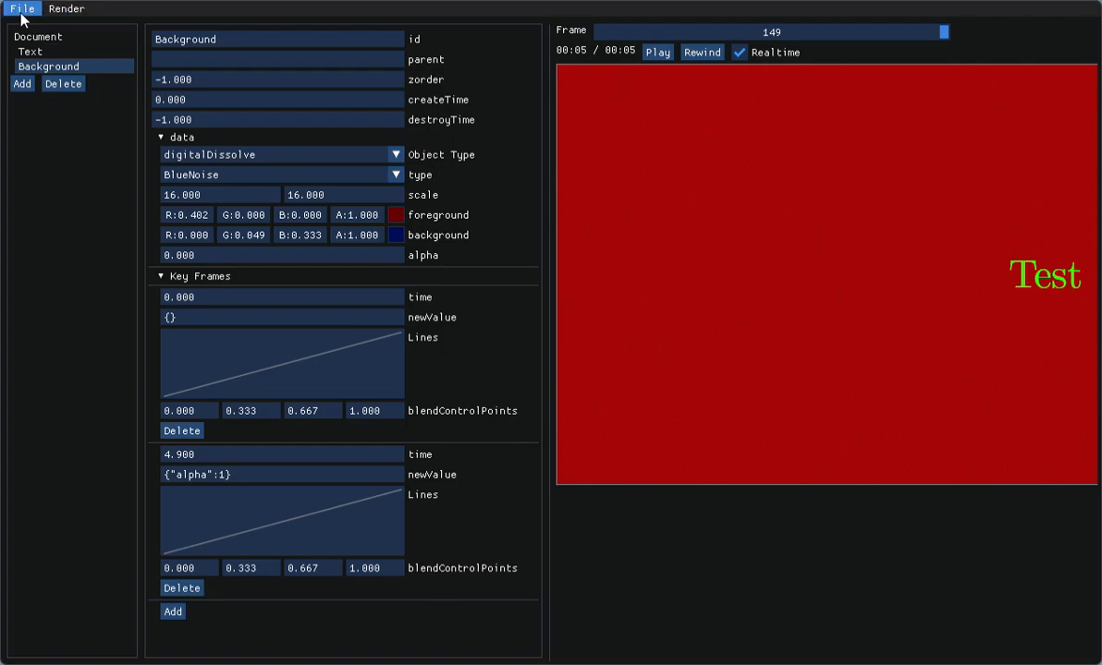
Step: Render the whole animation to video and close the finished render dialog
left_click(63, 11)
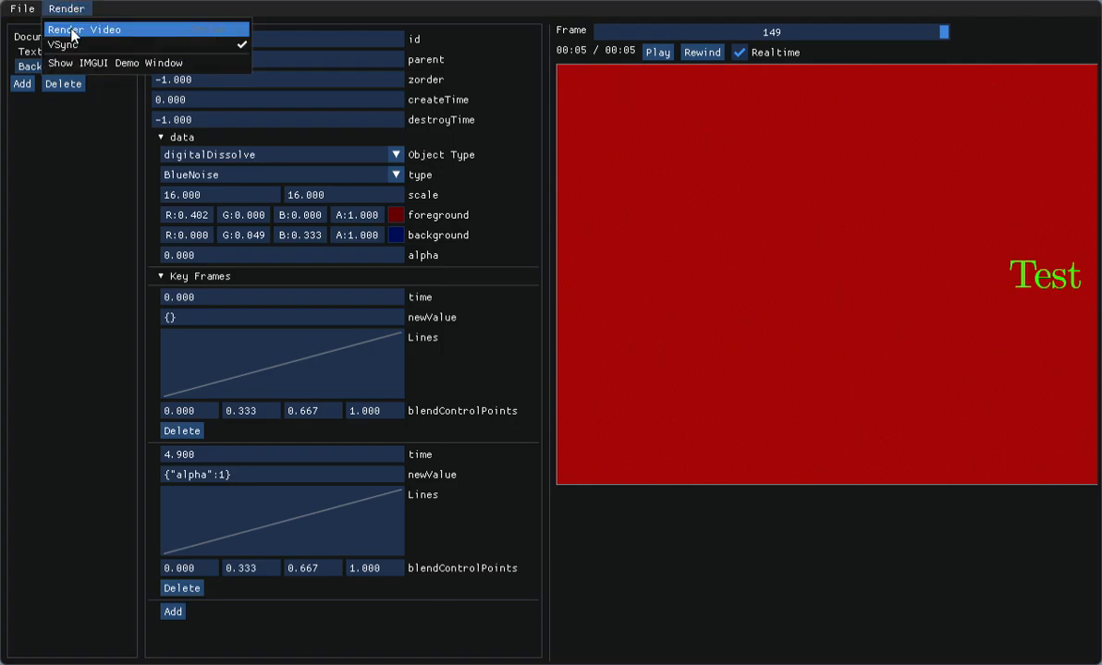
left_click(73, 33)
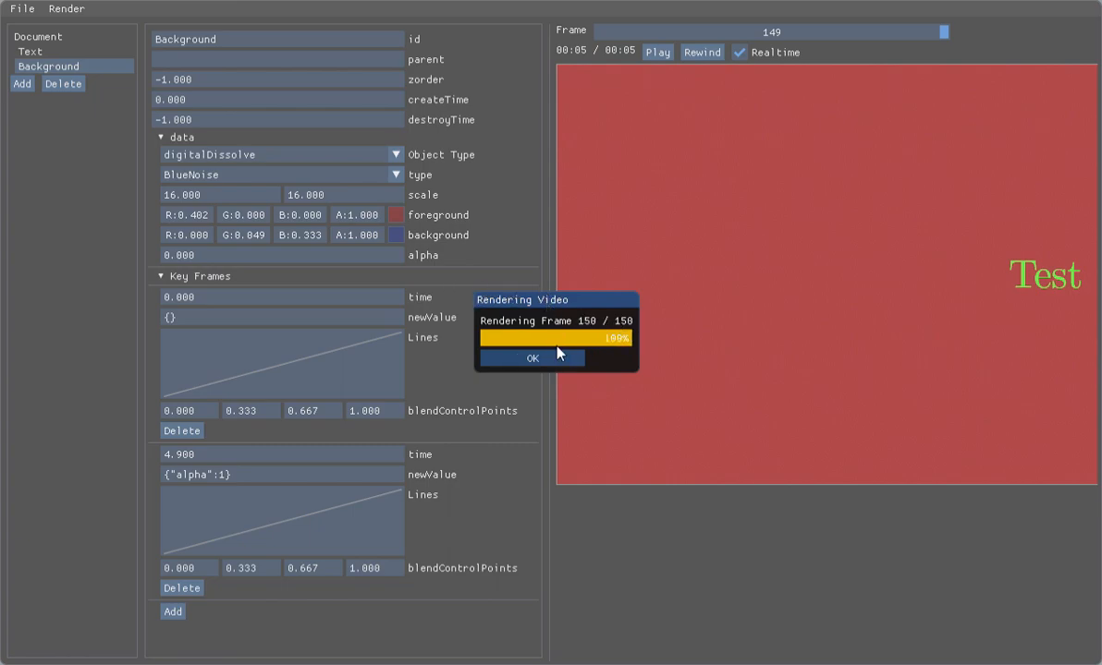
left_click(543, 360)
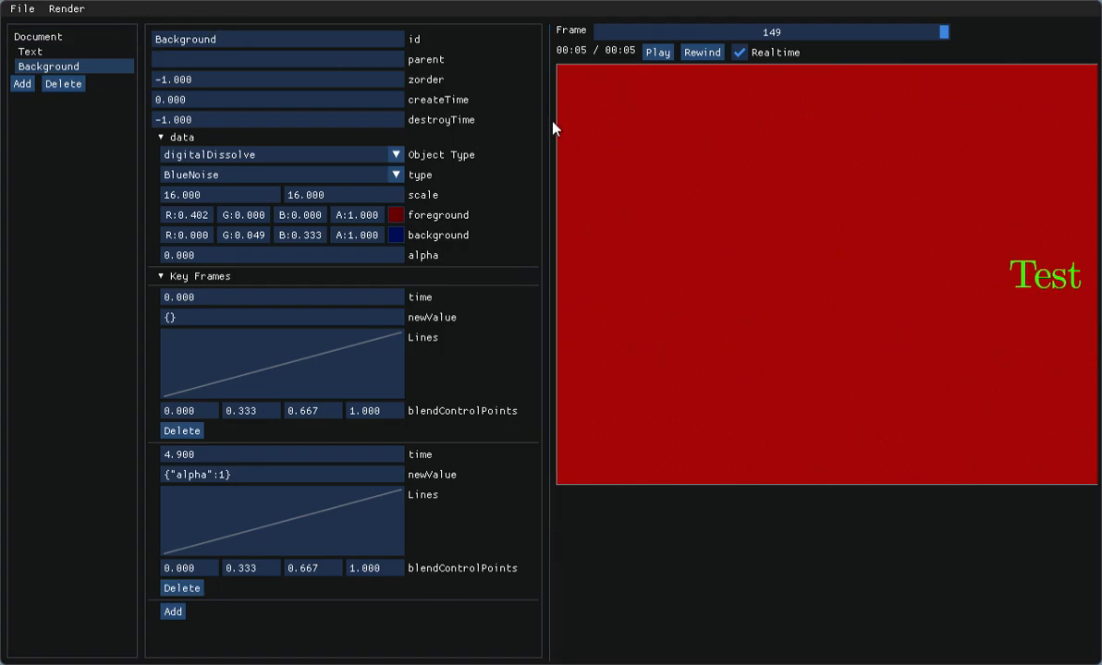
left_click(42, 51)
left_click(51, 67)
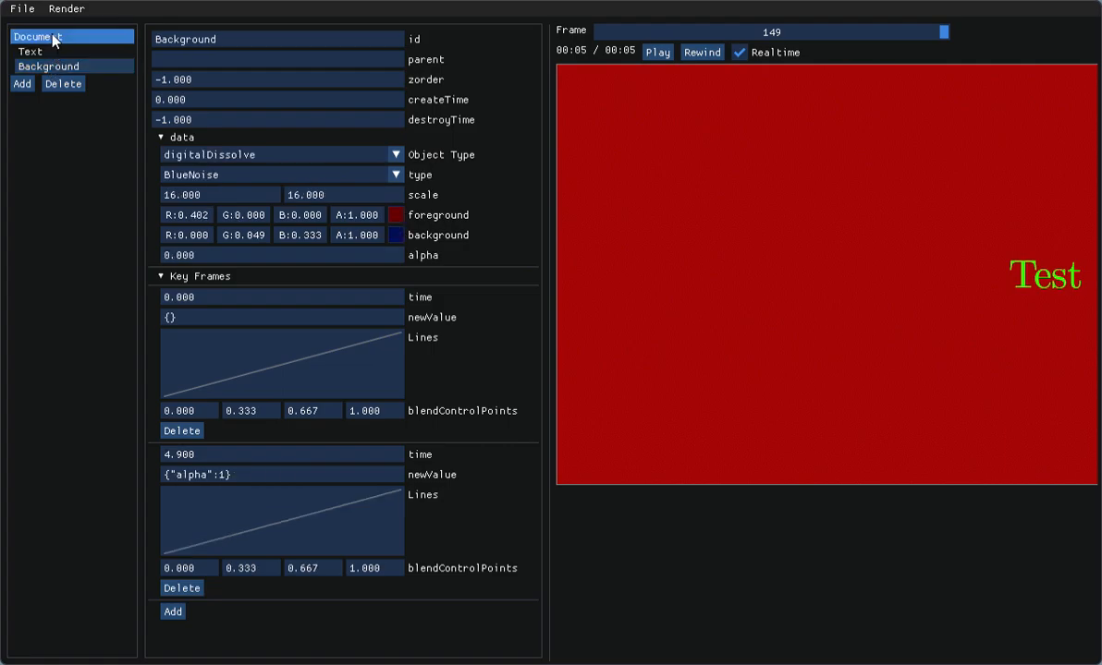
left_click(48, 36)
left_click(55, 66)
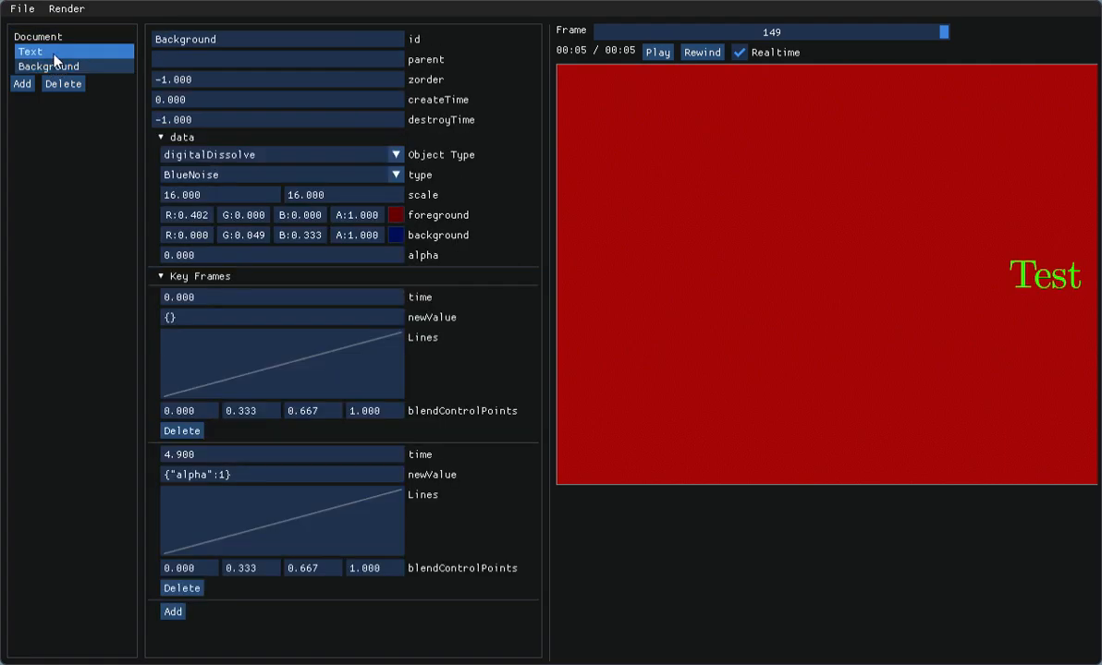
Step: Open the simplexplanations title animation, preview it from frame 0, and return to the first frame
left_click(34, 15)
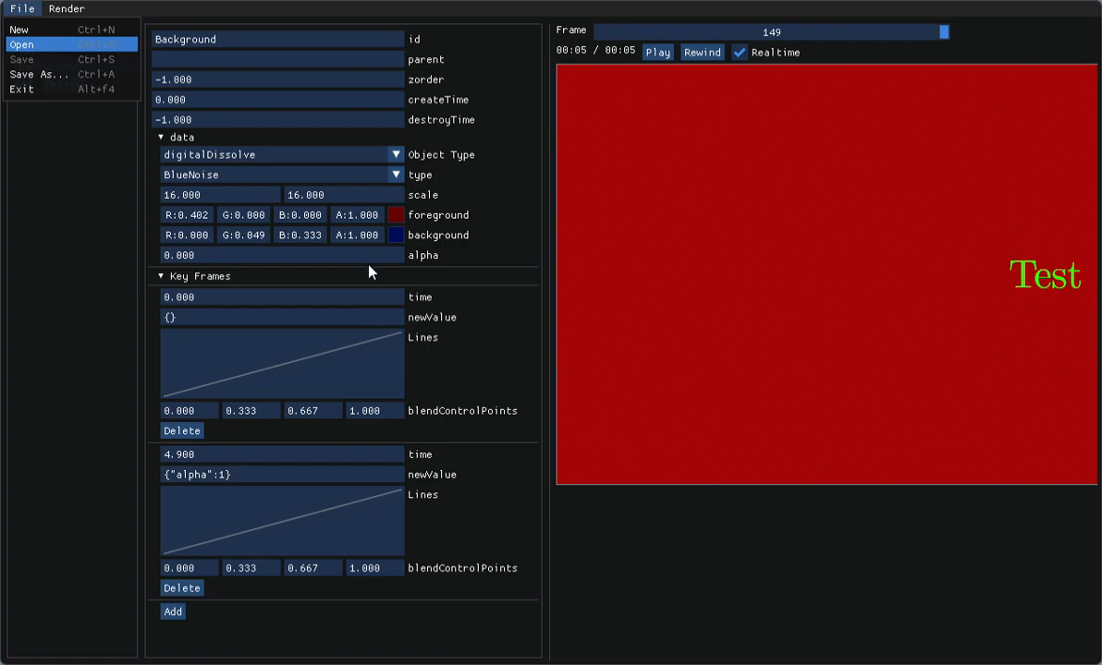
double_click(584, 254)
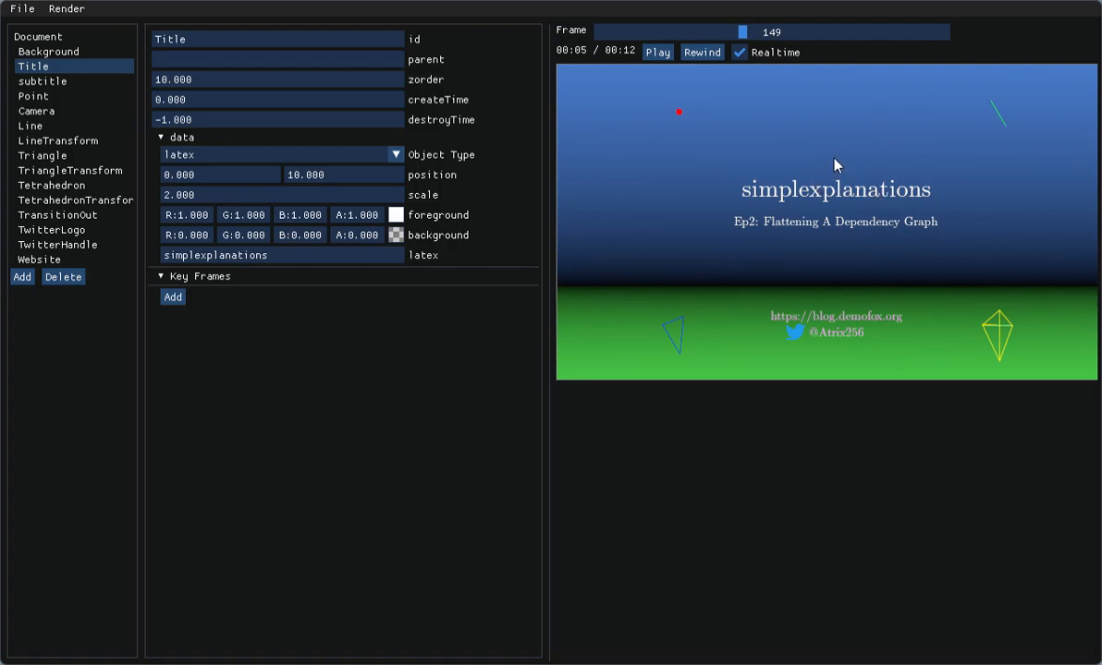
left_click_drag(745, 32, 580, 34)
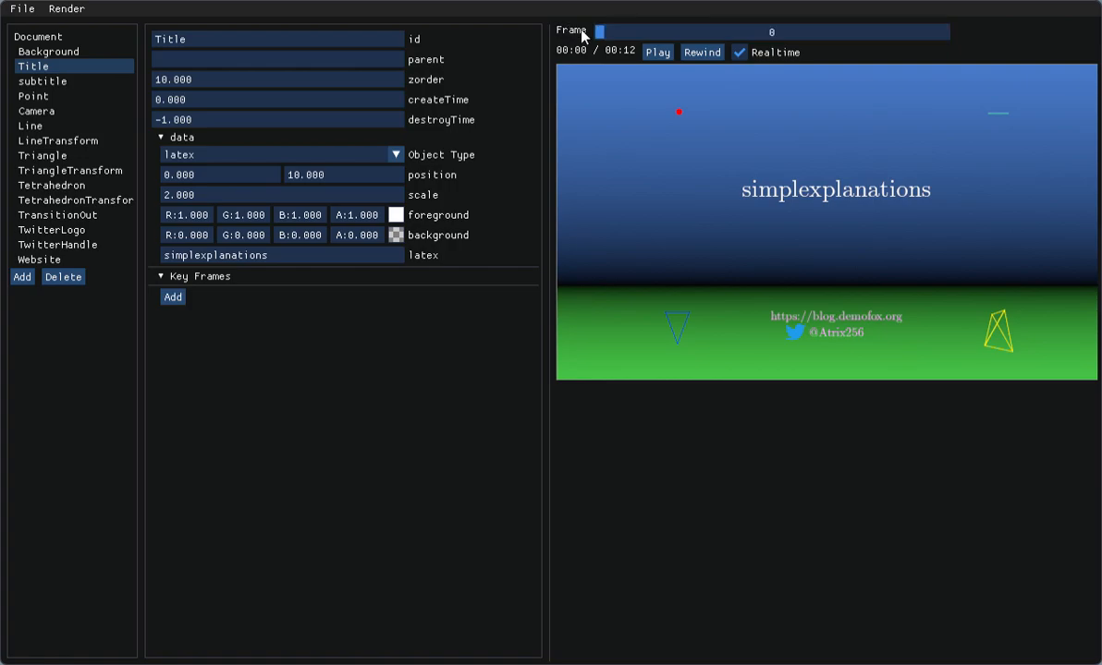
left_click(655, 53)
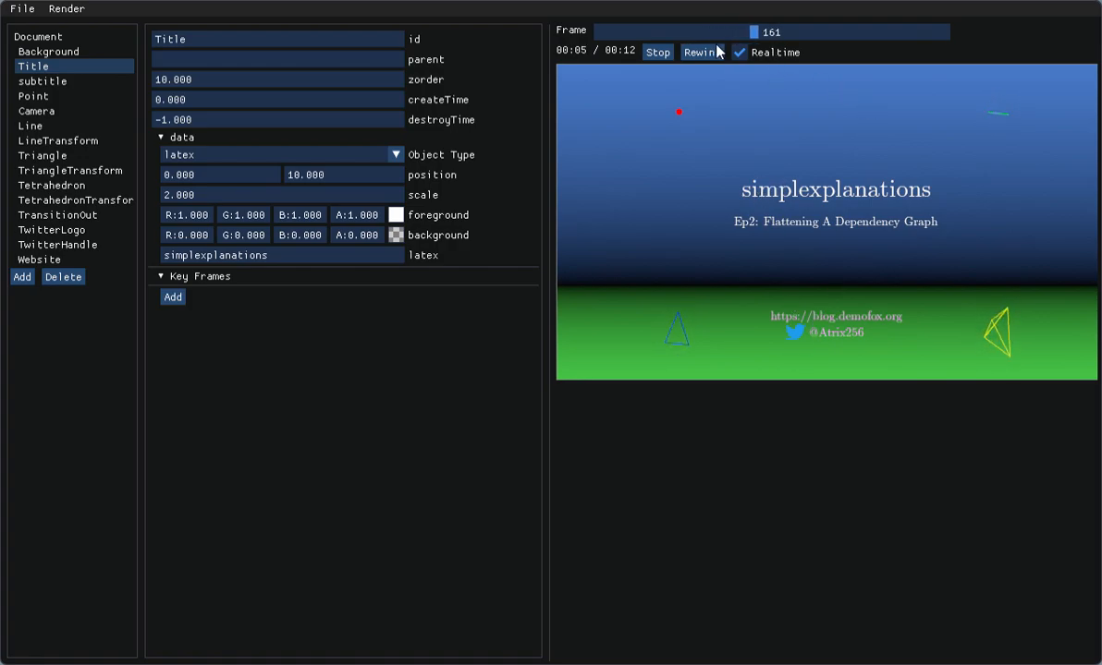
left_click(658, 52)
left_click_drag(769, 38, 541, 30)
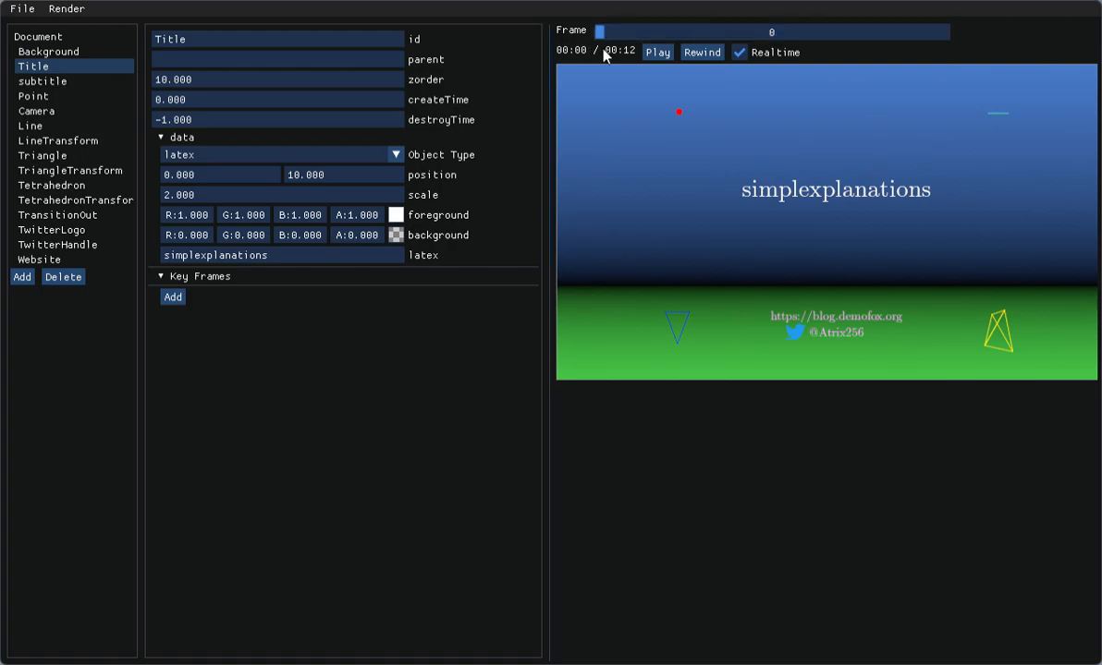
Step: Examine the settings of the title animation's entities, including Website, TransitionOut, LineTransform, TriangleTransform, Line and Background
left_click(74, 260)
left_click(51, 215)
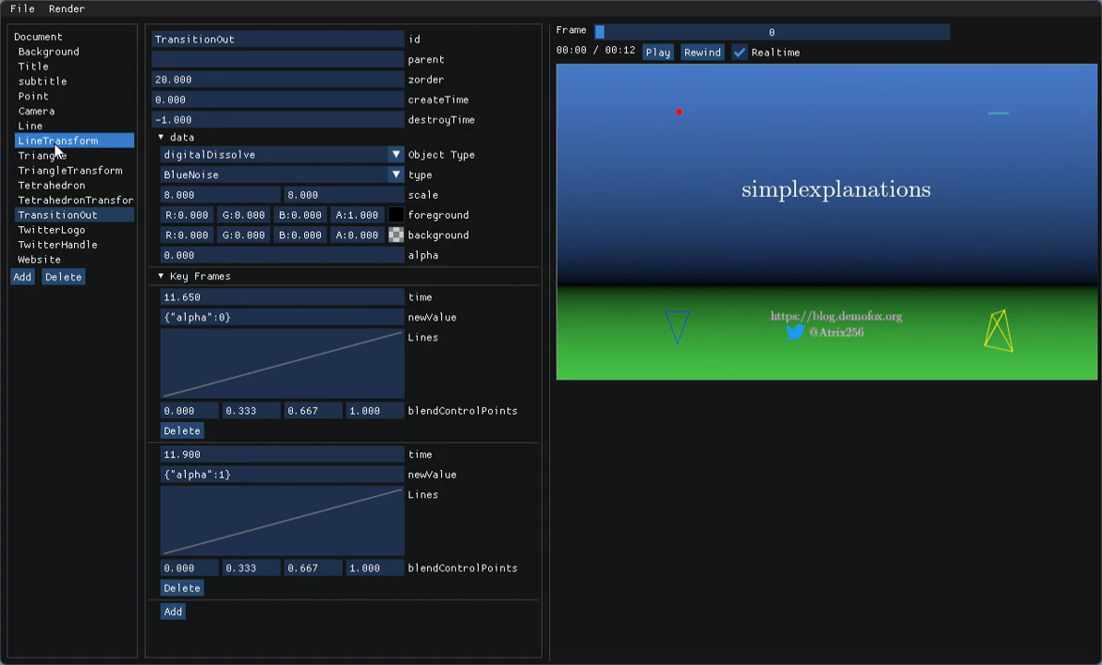
left_click(42, 141)
left_click(42, 170)
left_click(55, 127)
left_click(46, 52)
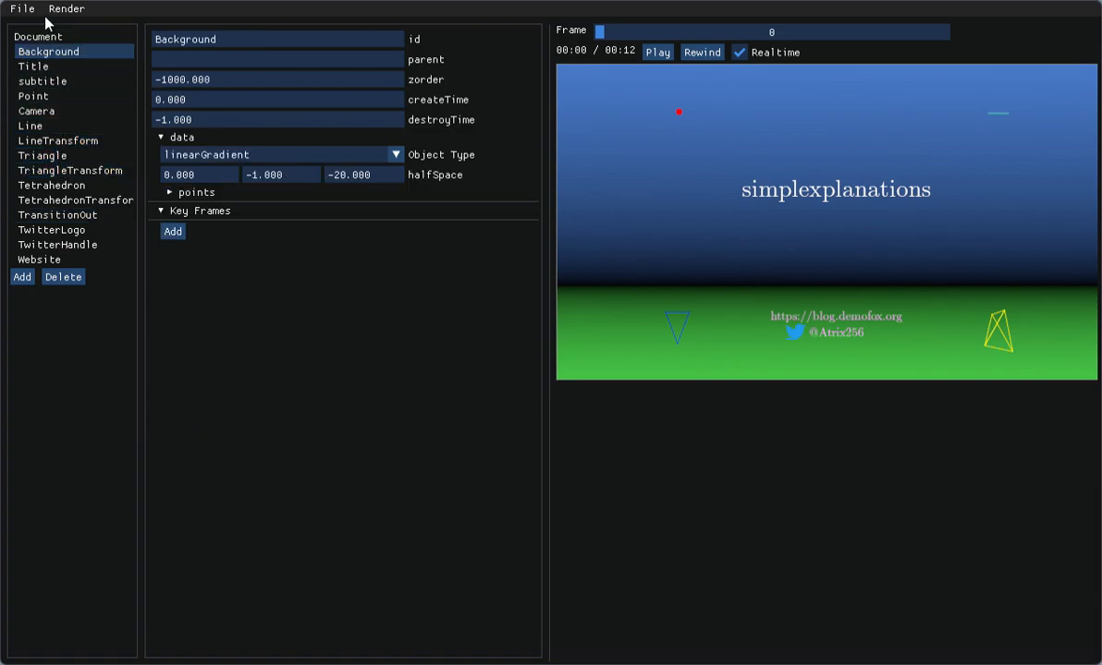
Step: Open the chore dependency graph animation and scrub through it from the first to the last frame
left_click(26, 11)
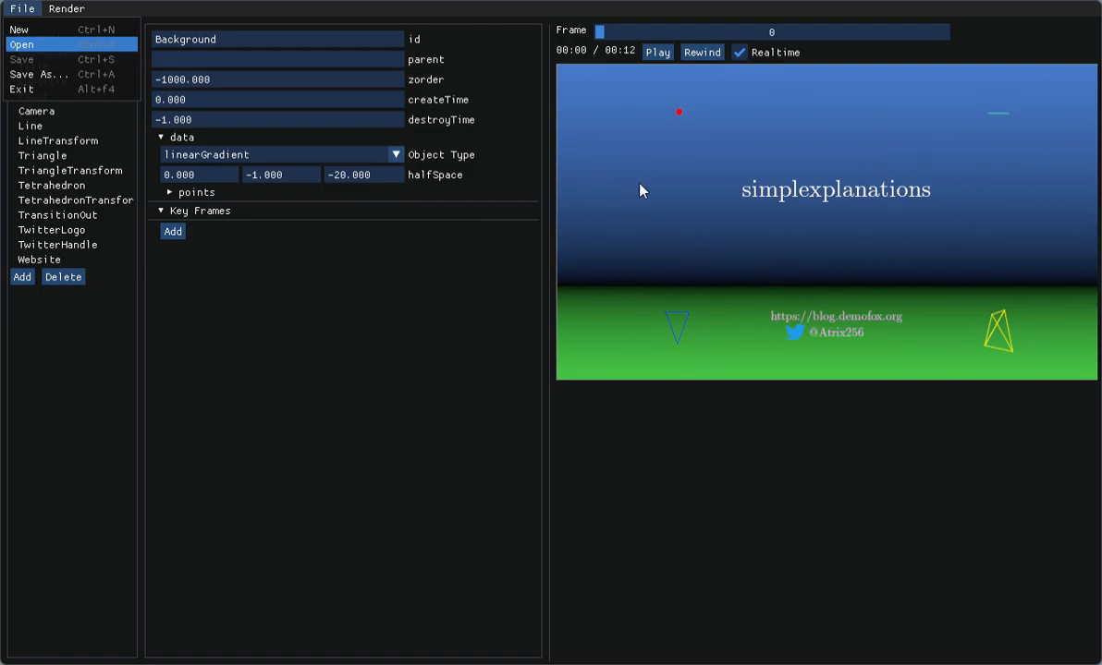
double_click(571, 173)
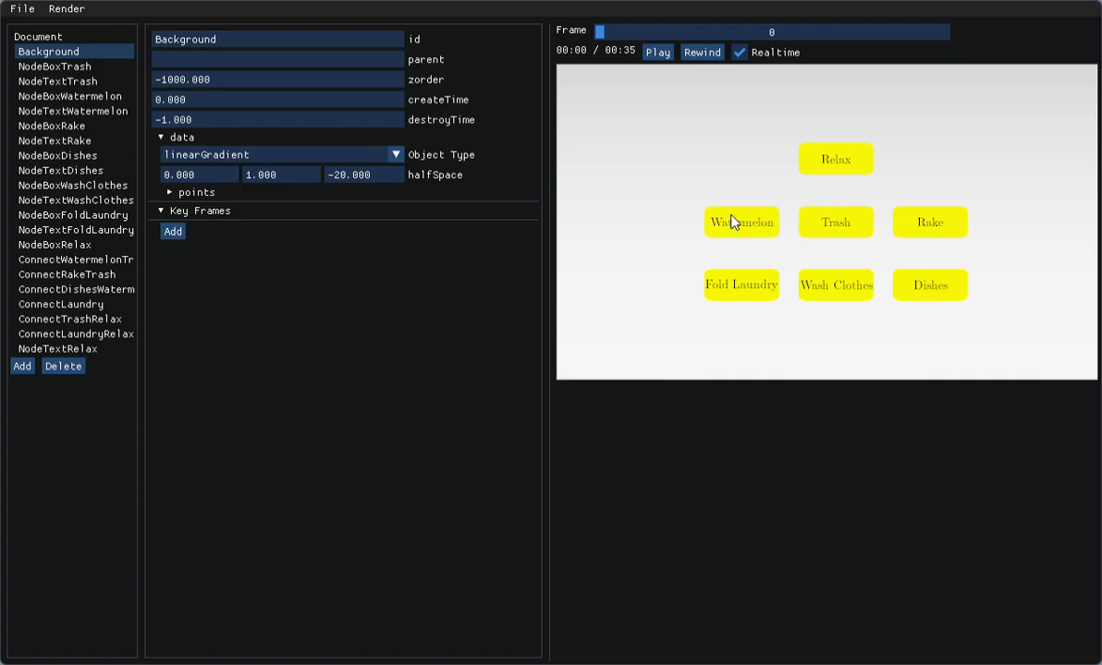
left_click_drag(600, 34, 952, 48)
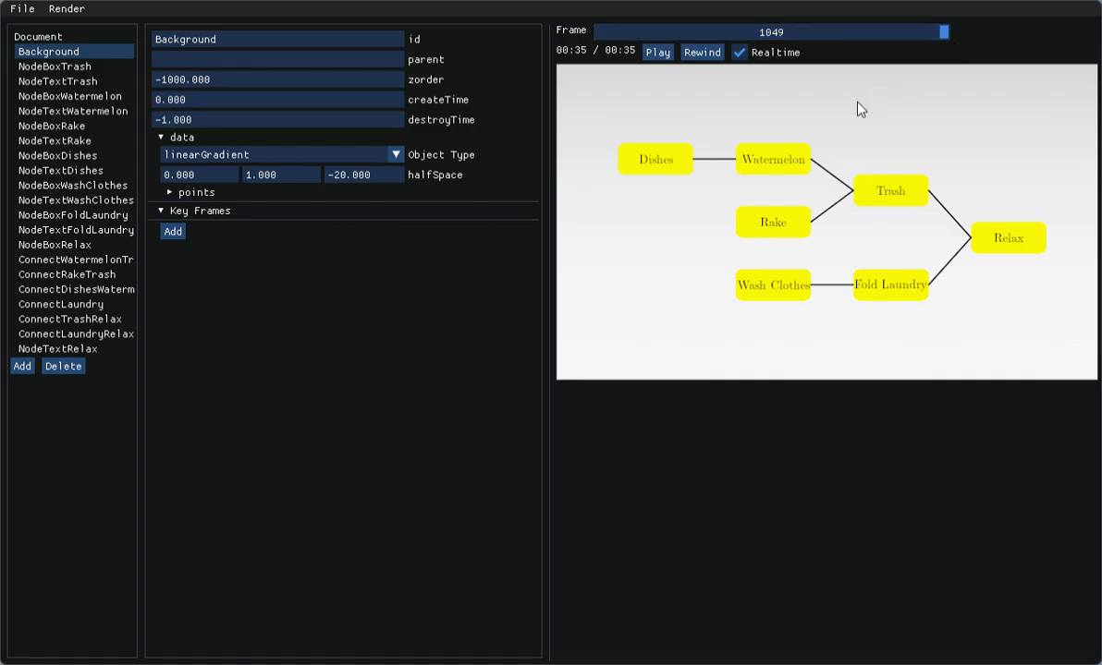
left_click(20, 9)
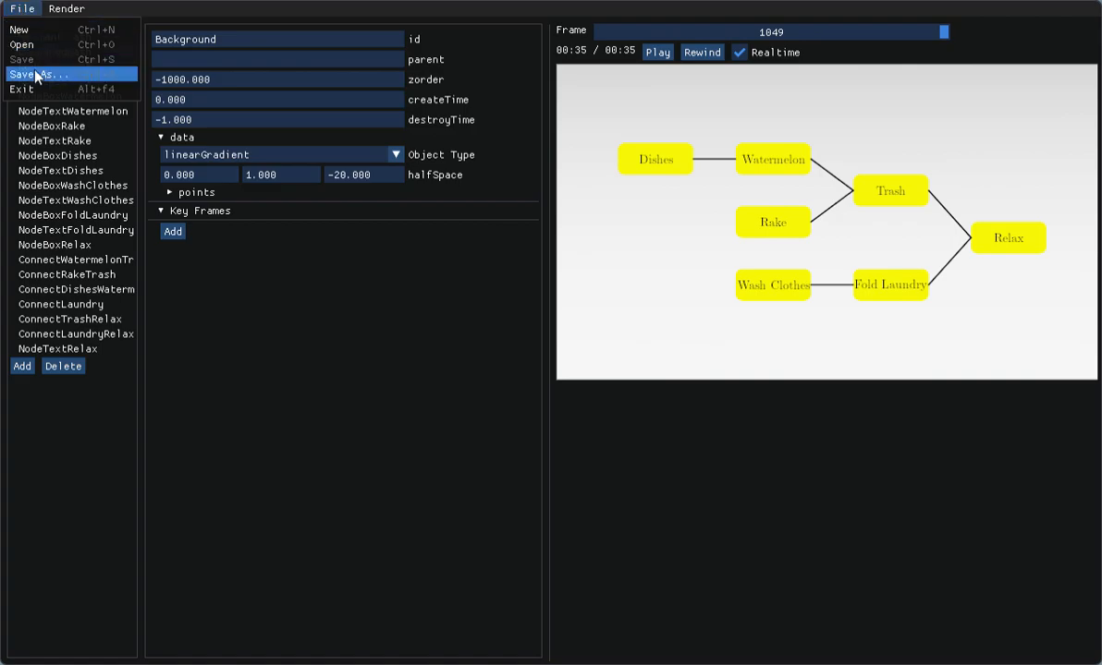
mouse_move(66, 8)
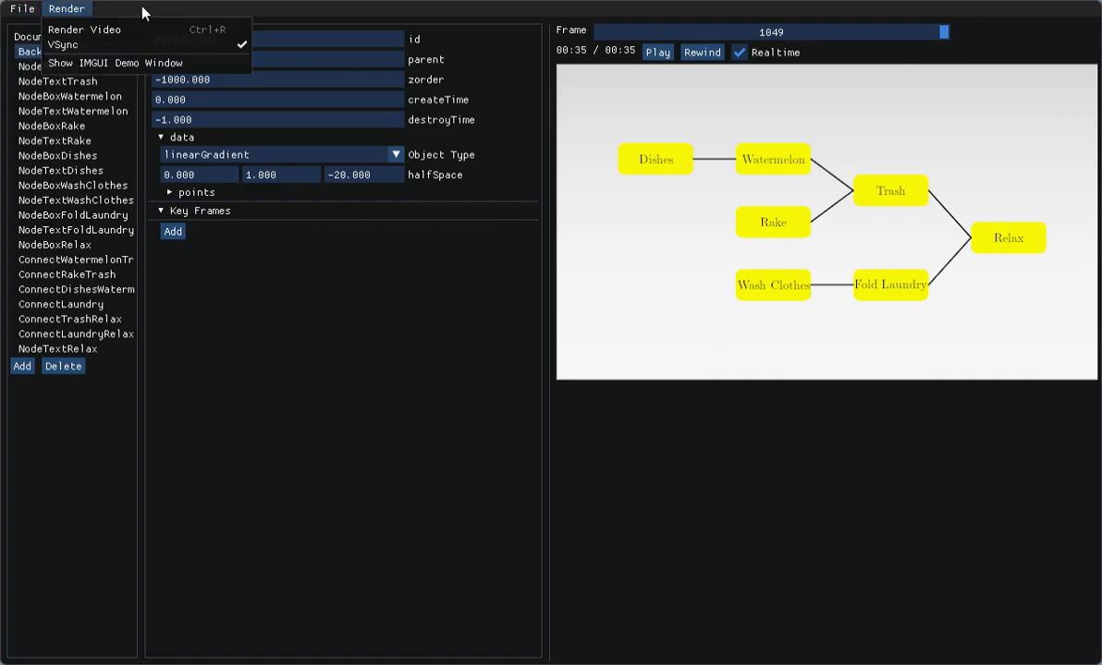
left_click(400, 11)
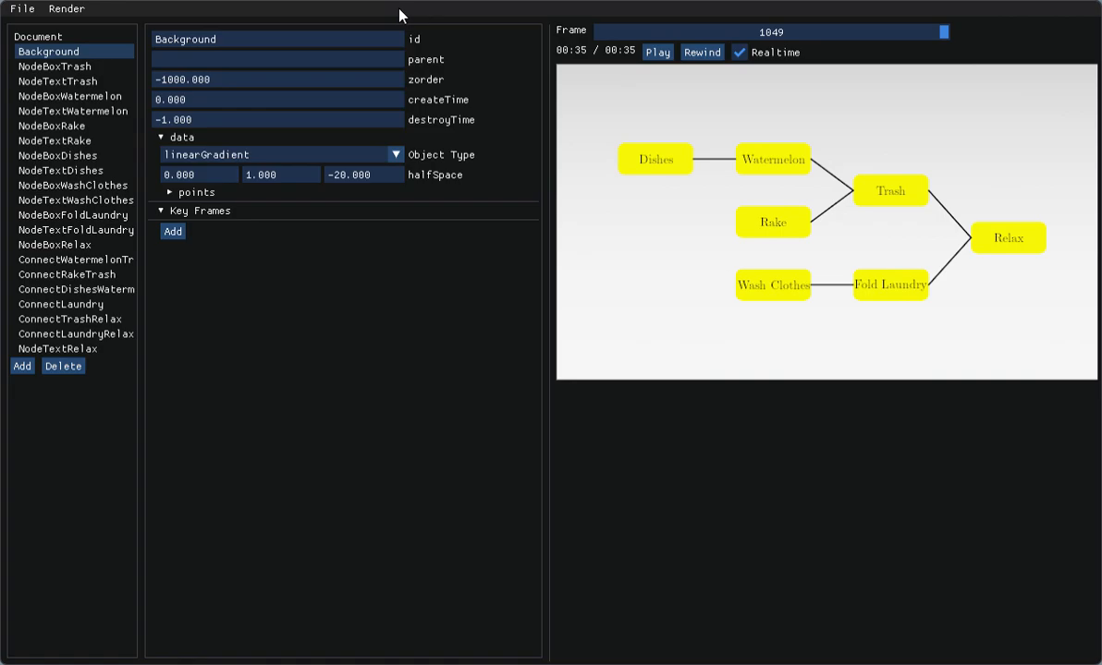